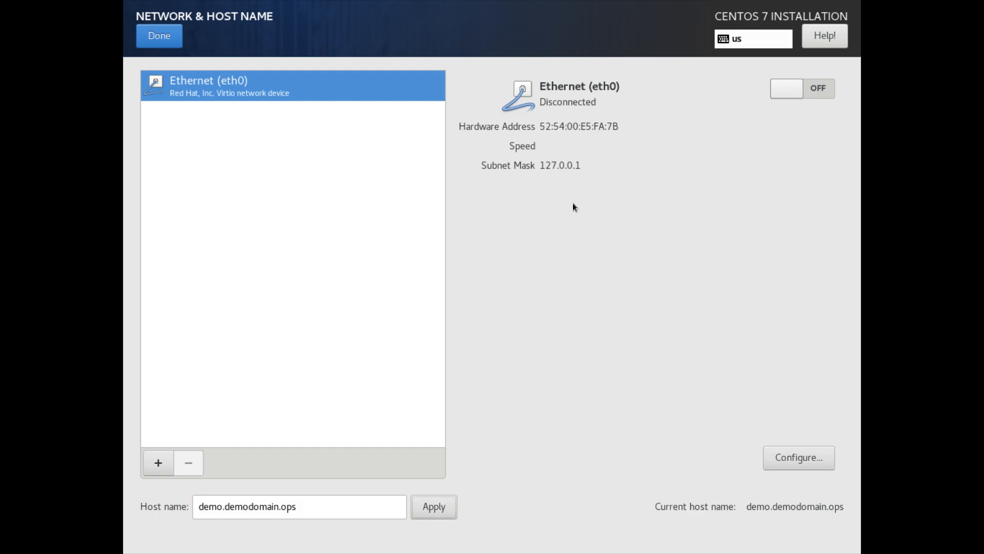
Step: In eth0's connection settings, set the IPv6 method to Ignore, then return to IPv4 settings
left_click(790, 462)
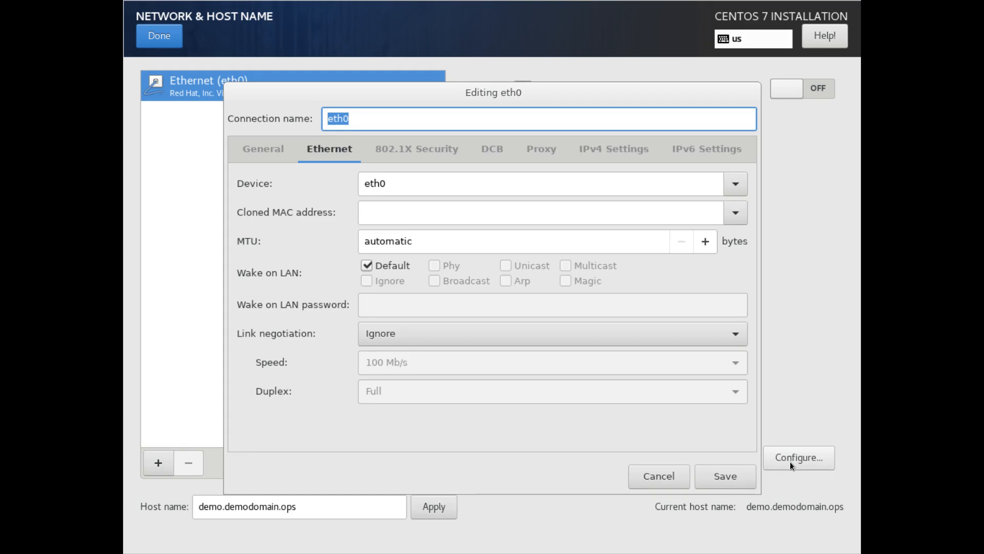
left_click(620, 149)
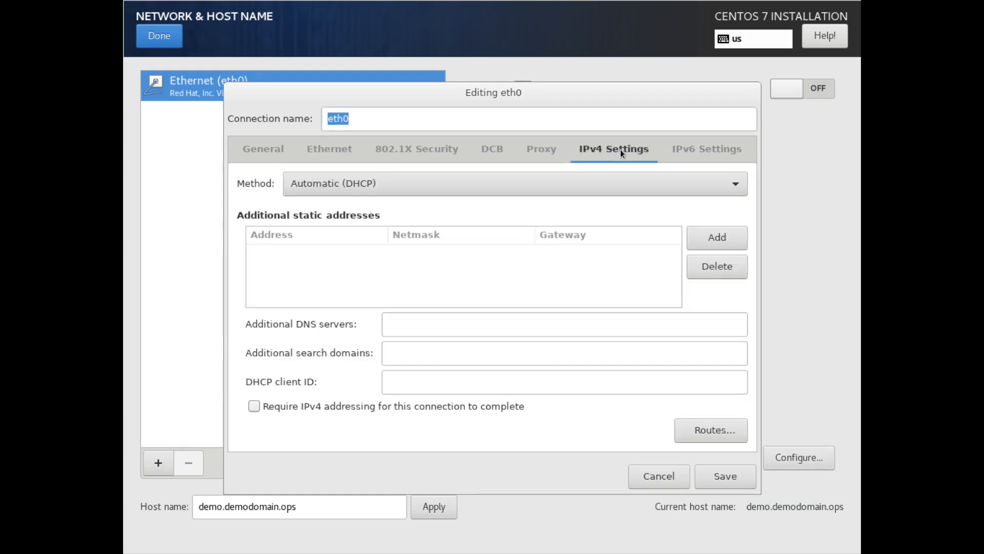
left_click(725, 153)
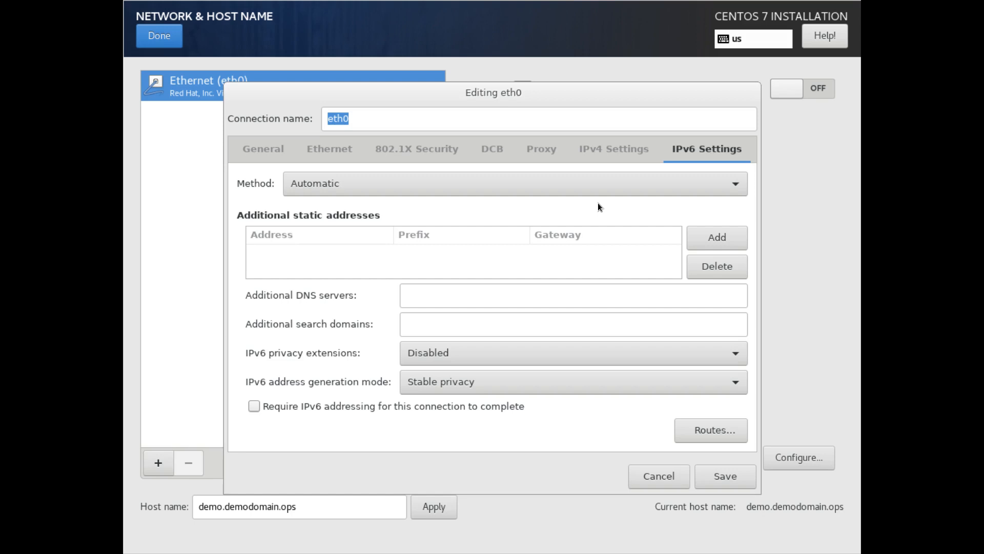
left_click(613, 150)
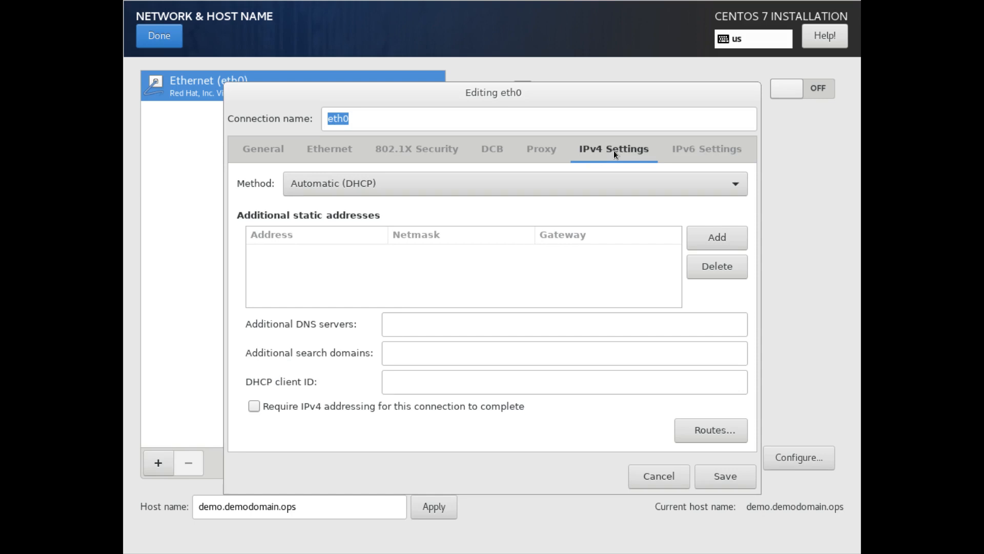
left_click(697, 148)
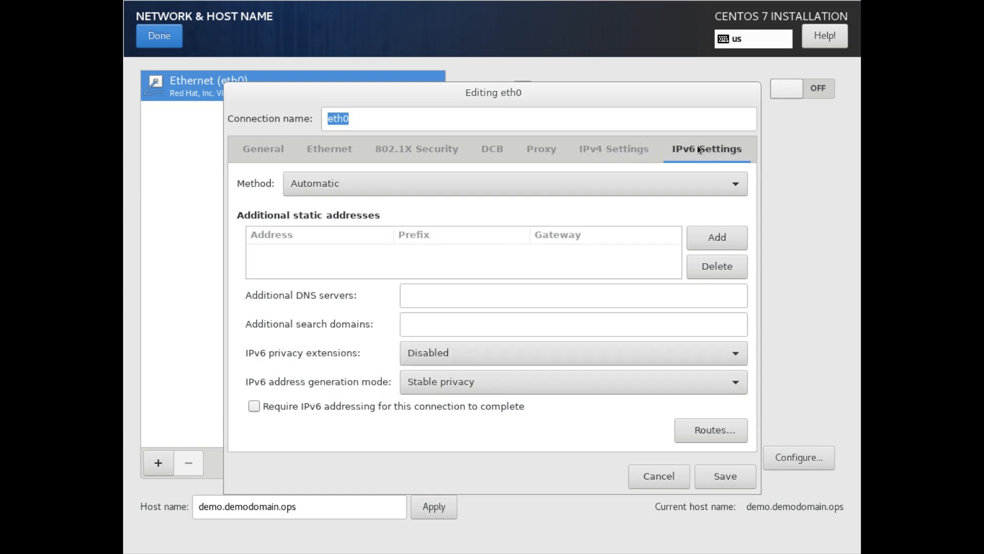
left_click(621, 184)
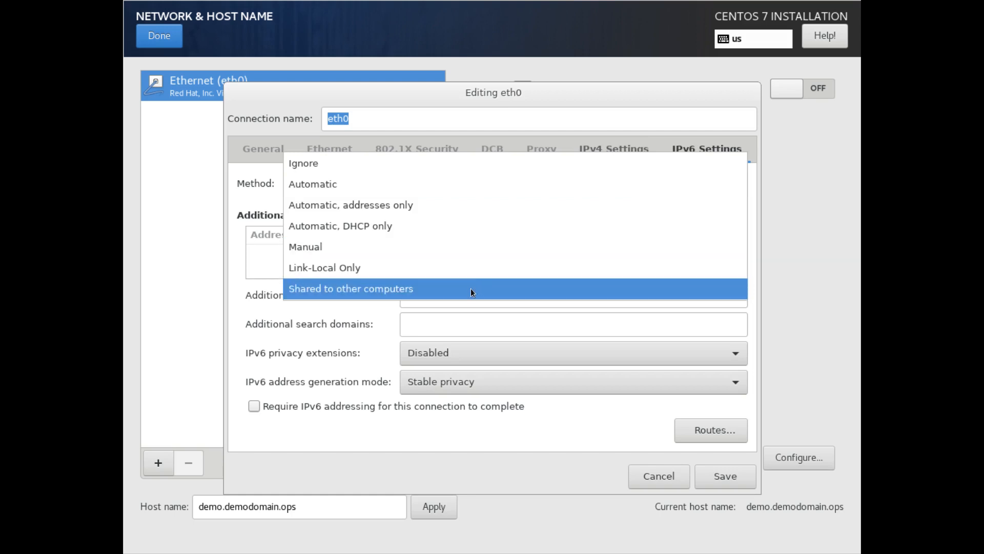
left_click(507, 163)
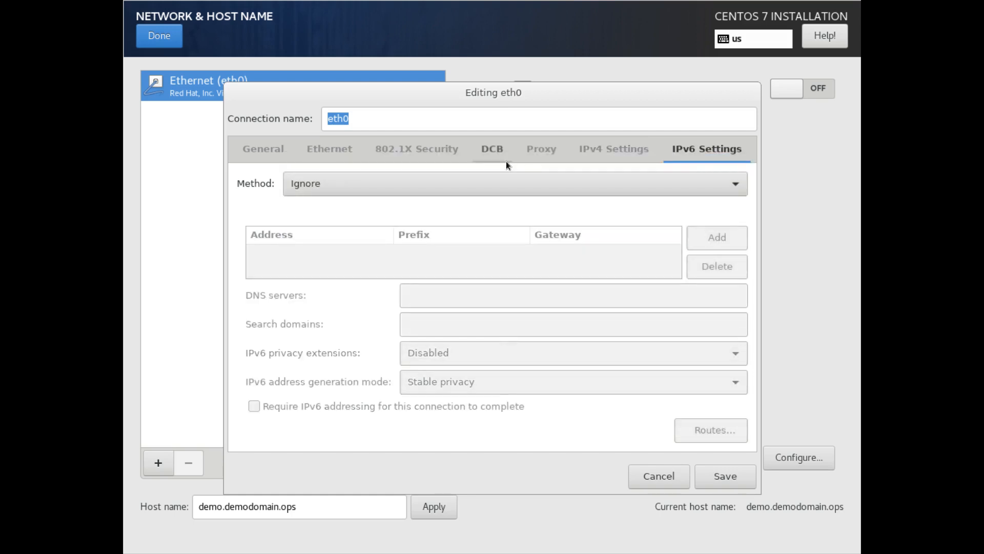
left_click(604, 149)
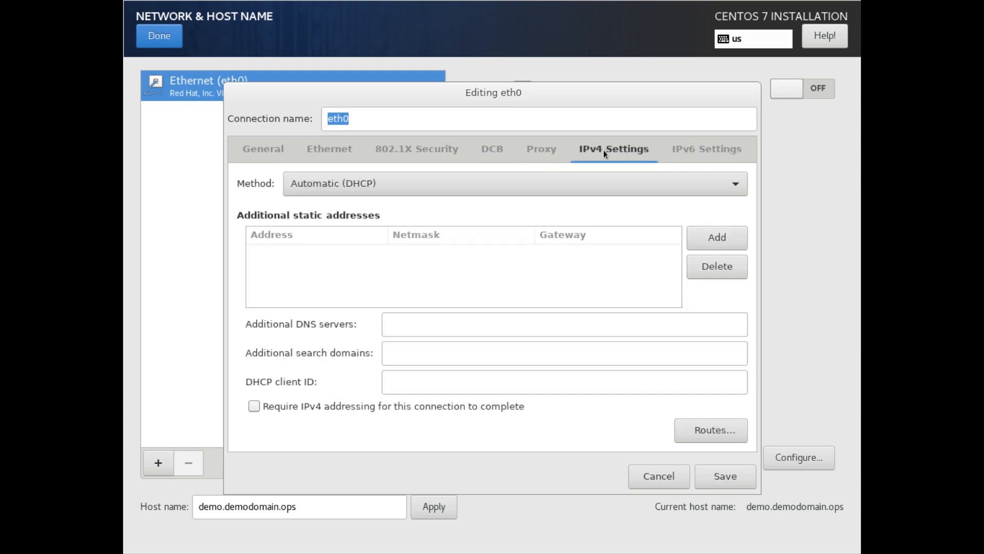
left_click(604, 181)
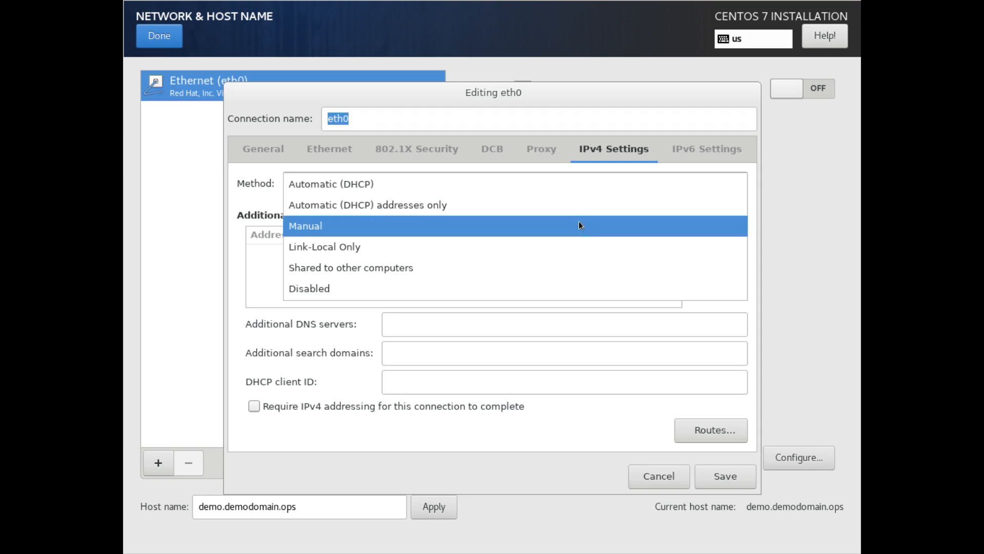
Step: Switch IPv4 to Manual with address 192.168.122.100, netmask 24 and gateway 192.168.122.1
left_click(579, 225)
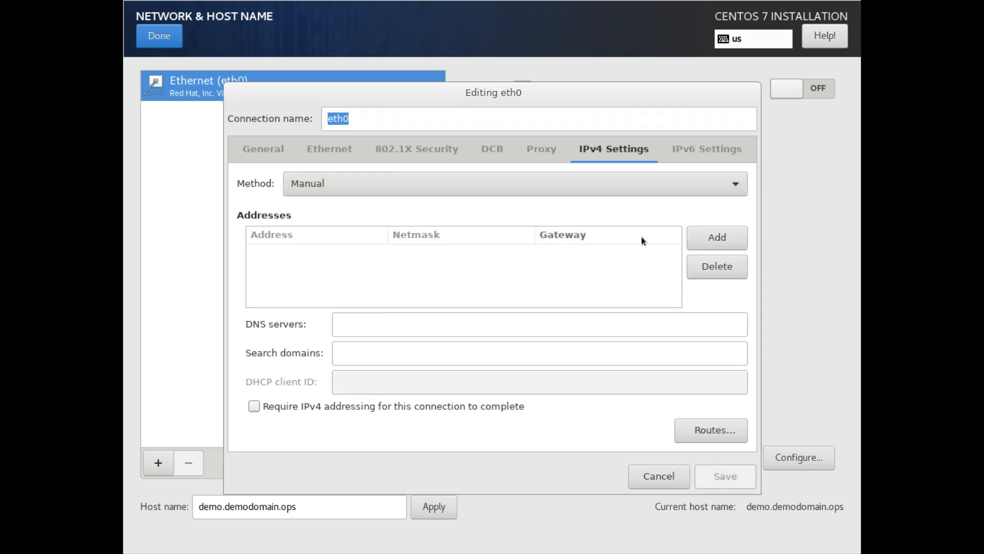
left_click(707, 238)
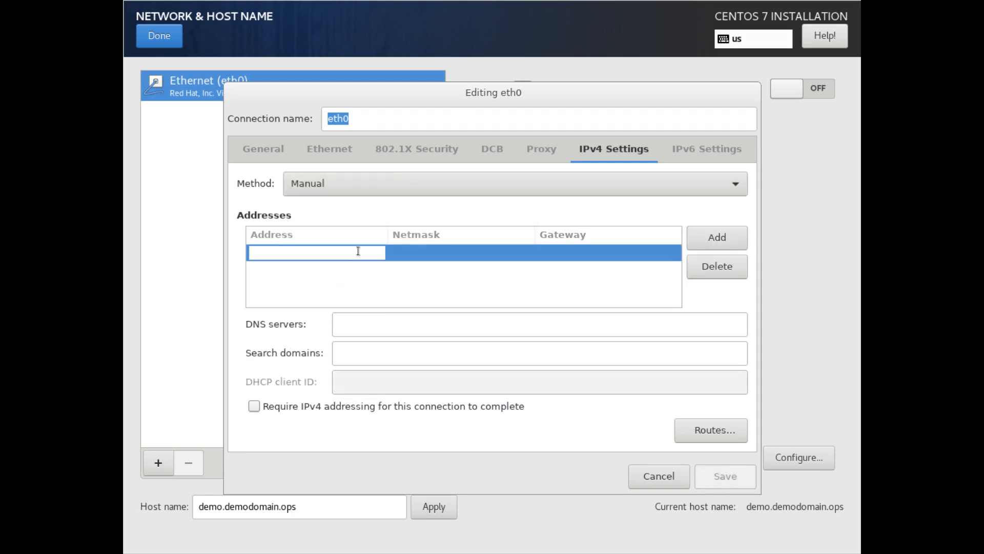
type("19.2")
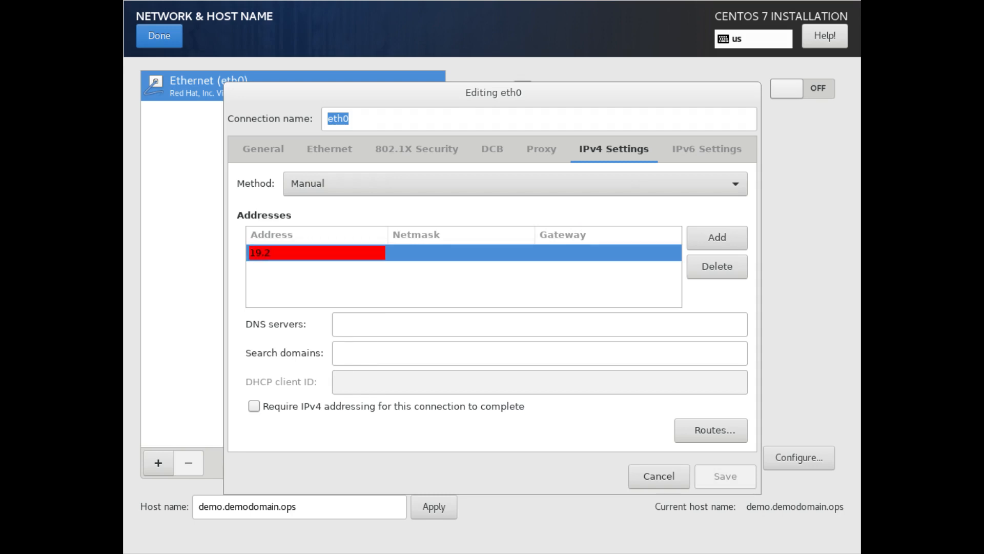
key("BackSpace")
key("BackSpace")
type("2.168.122.100")
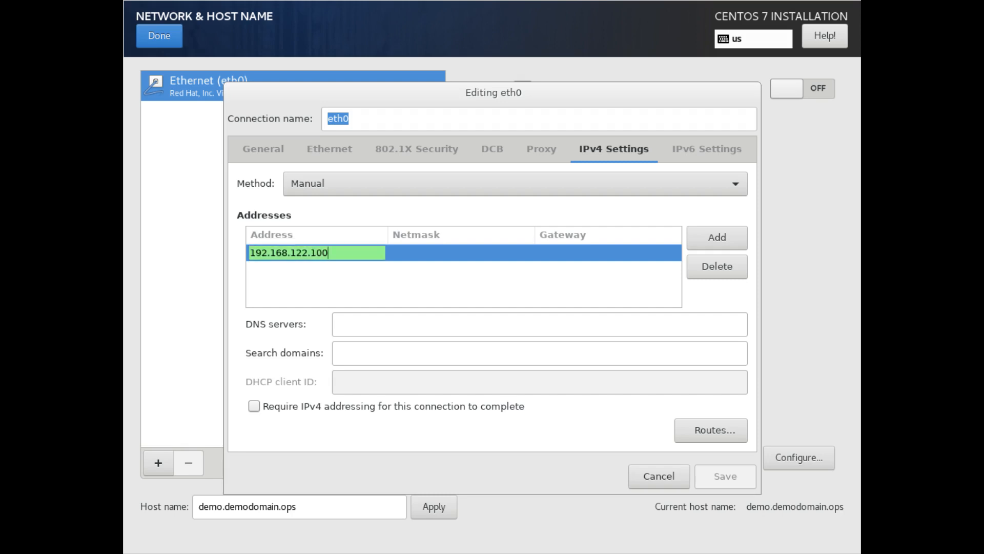
key("Tab")
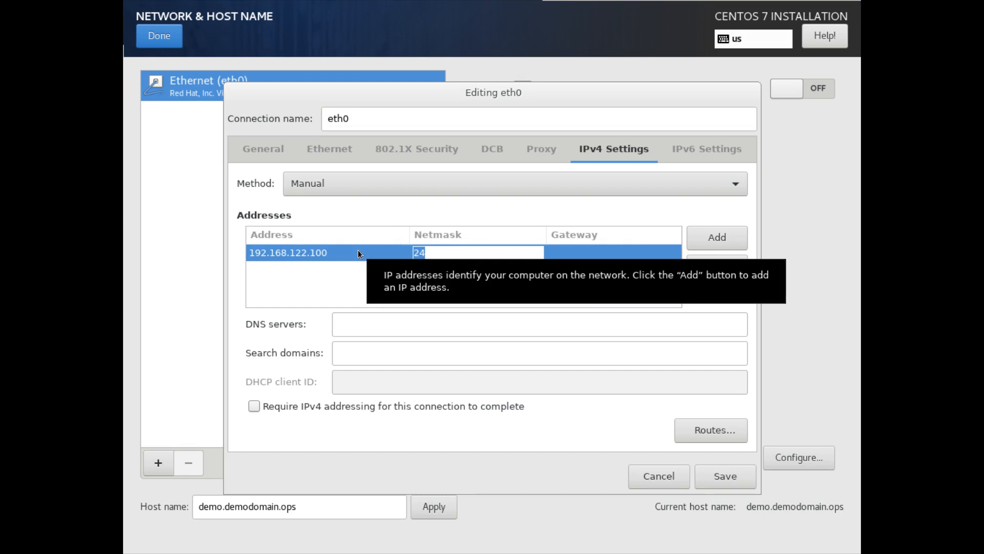
key("Tab")
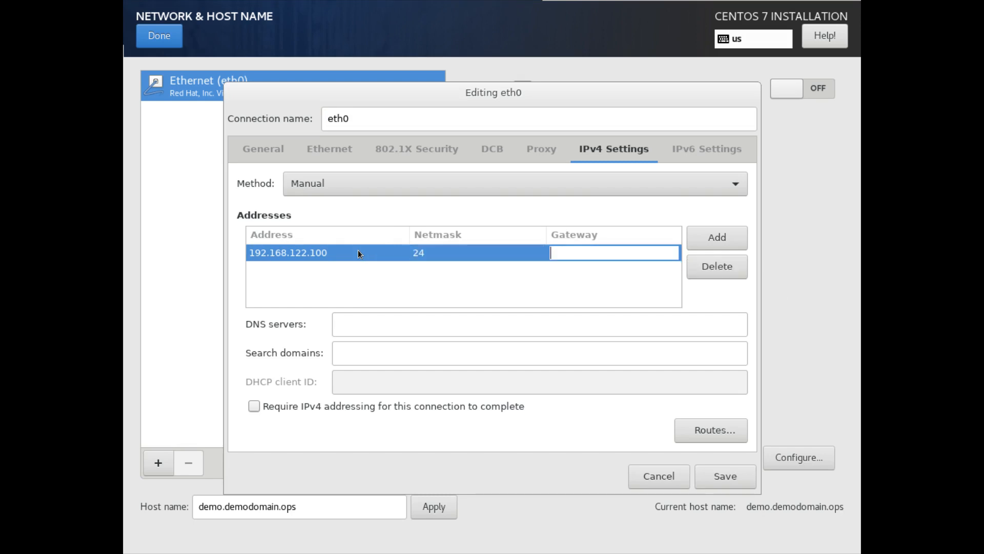
type("19")
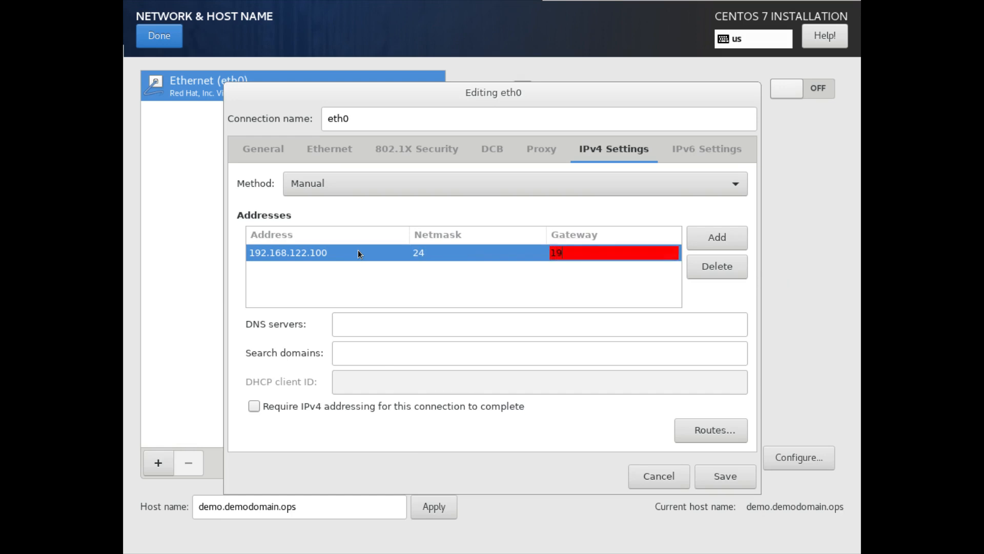
type("2.168.122.1")
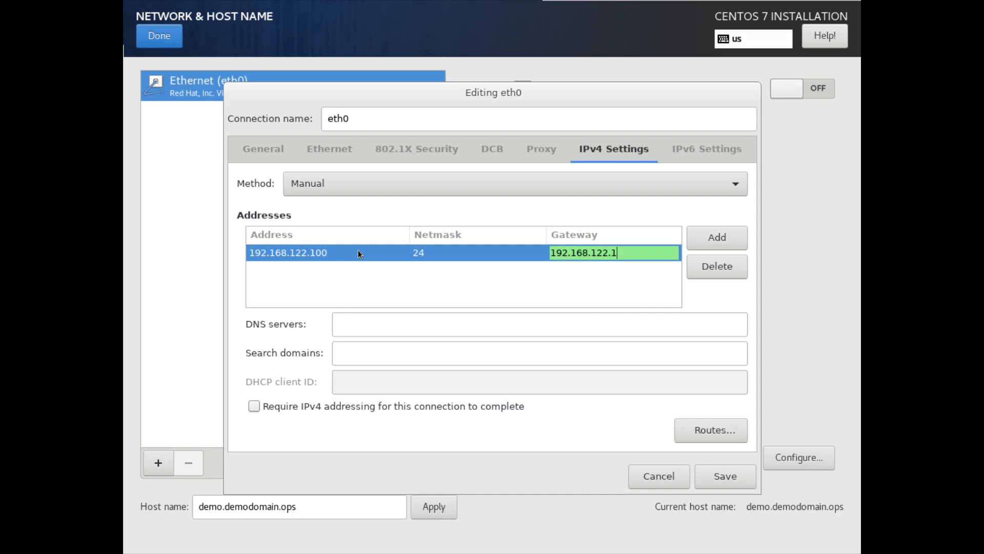
Step: Set DNS server 192.168.122.1 and search domain demodomain.ops
left_click(407, 328)
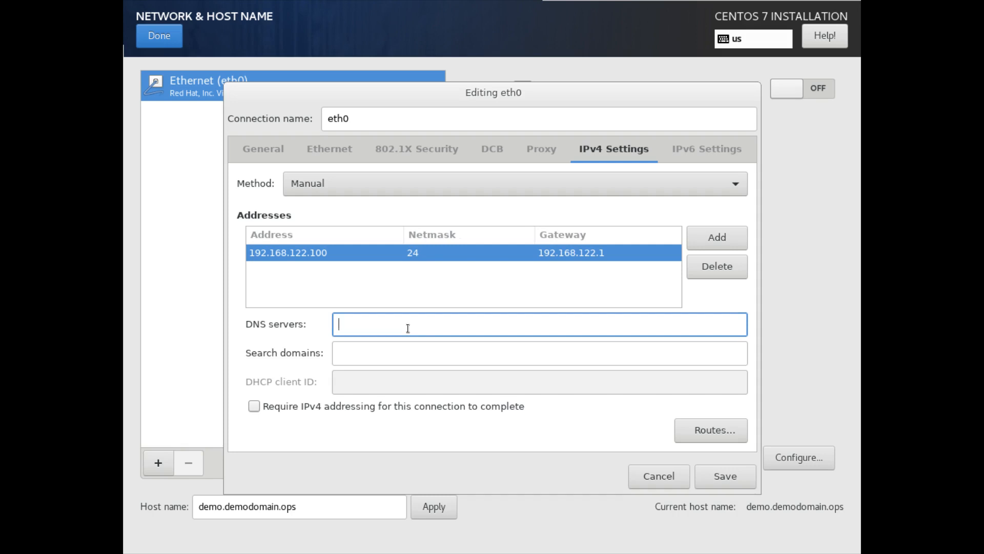
type("192.")
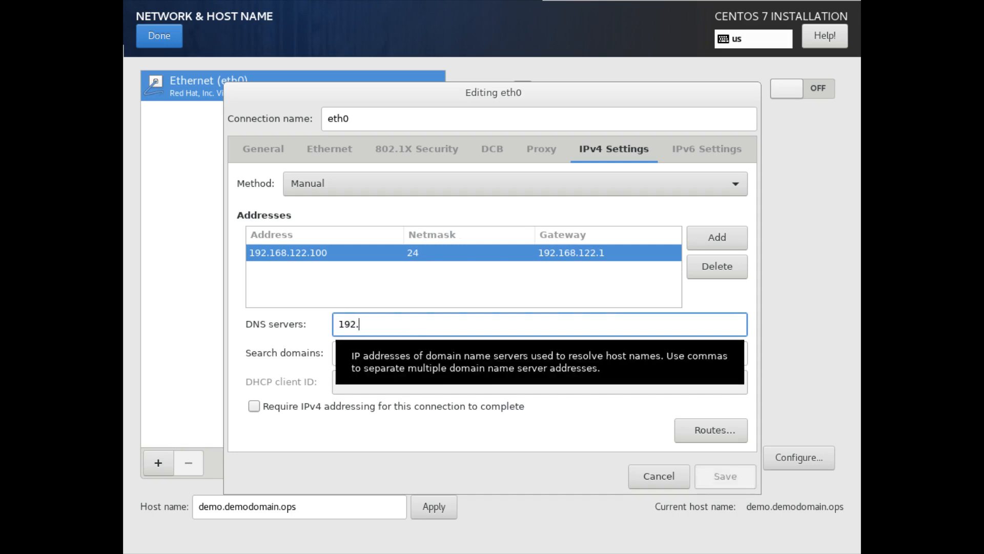
type("168.122.1,")
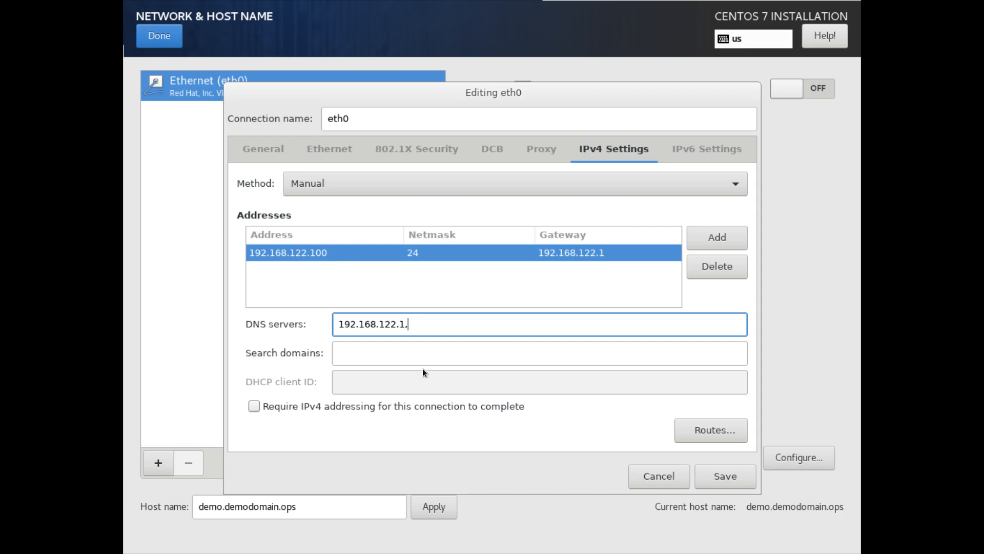
left_click(449, 353)
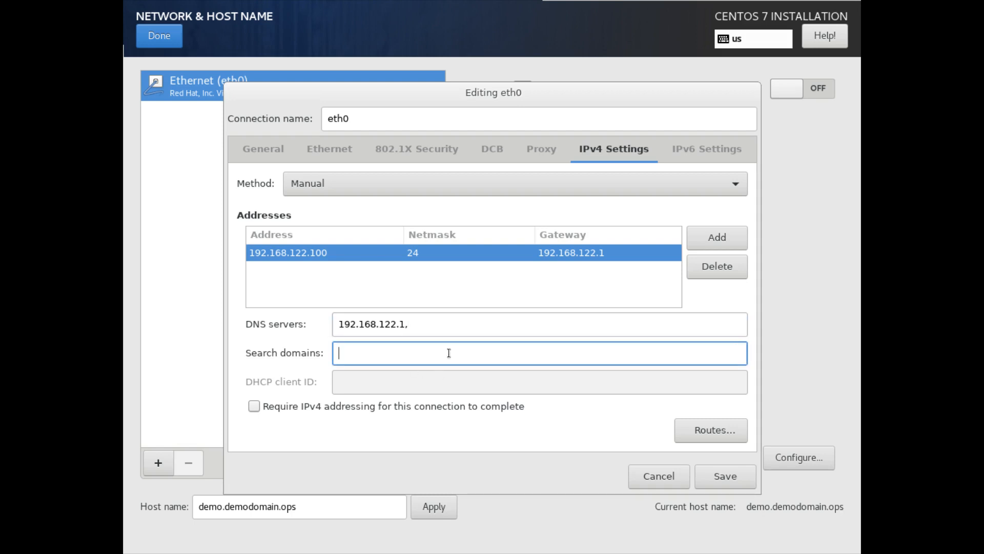
type("demodomain.ops")
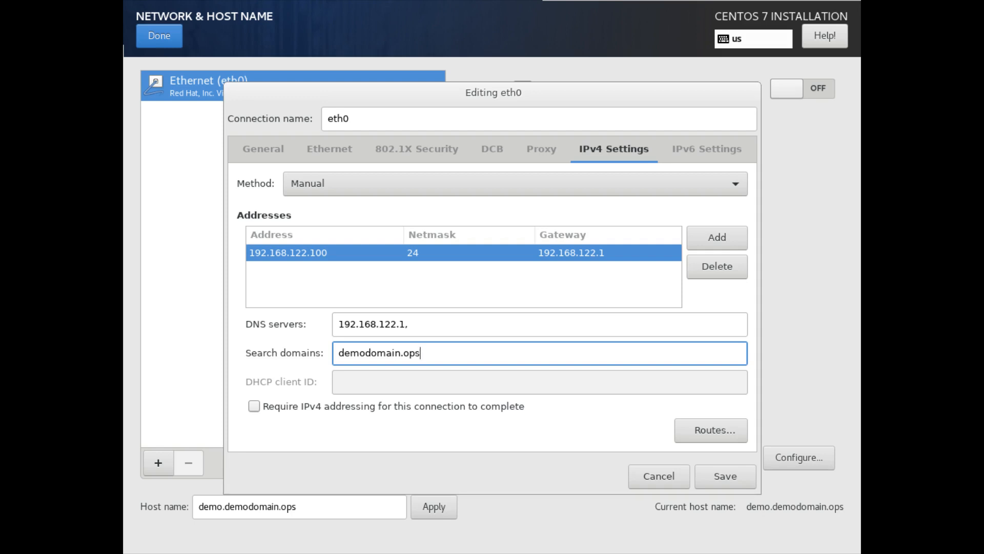
Step: Revert eth0 to Automatic (DHCP), drop the static address and DNS, save, and switch Ethernet on
left_click(651, 180)
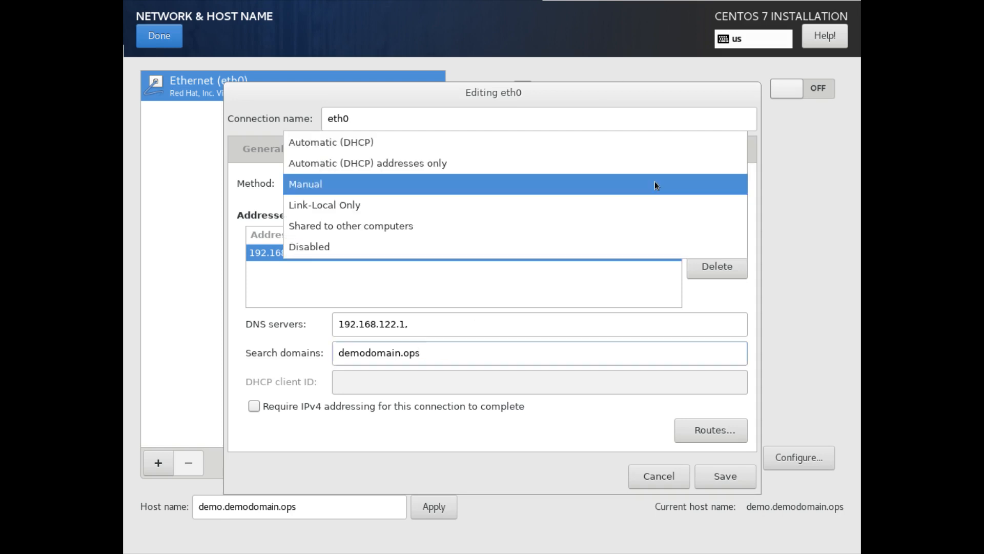
left_click(610, 145)
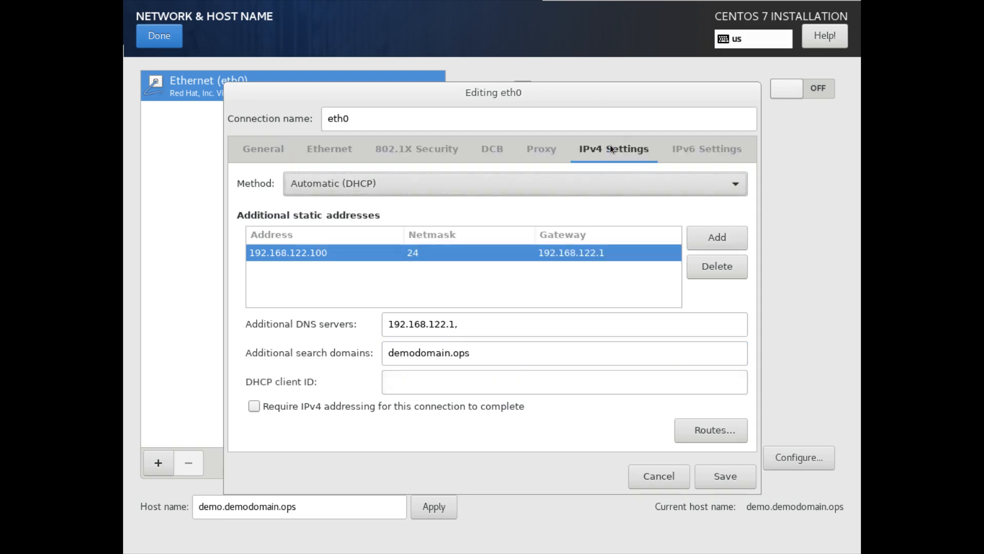
left_click(558, 322)
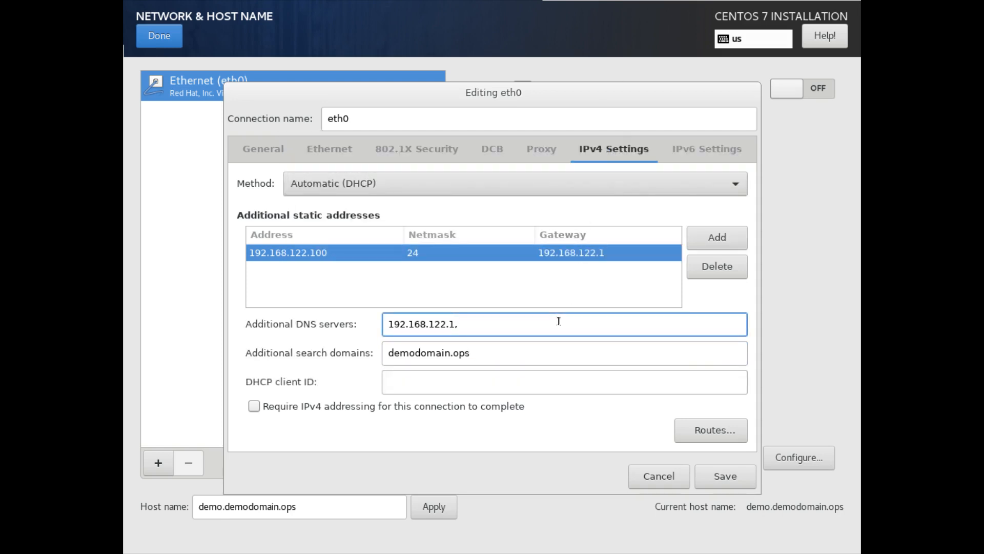
left_click(717, 265)
left_click(630, 332)
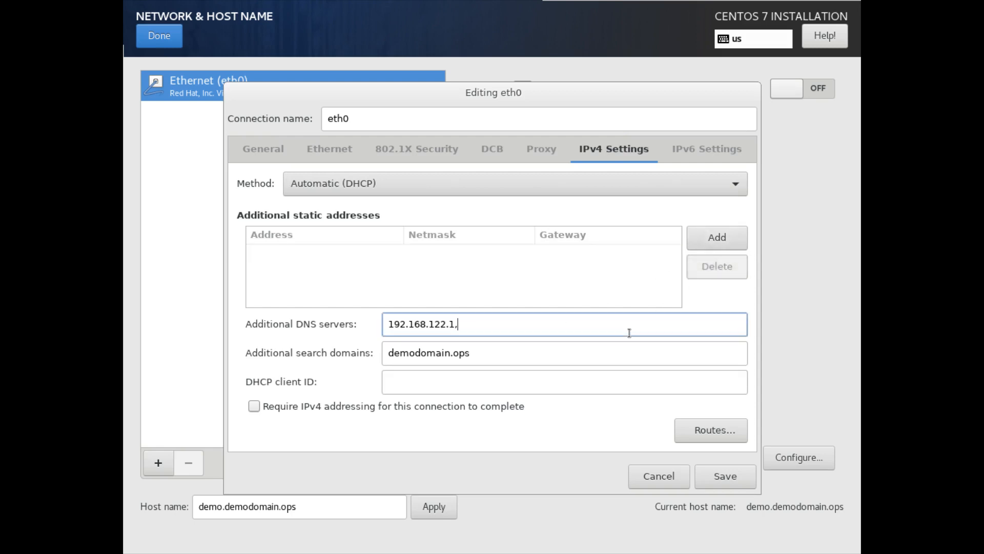
key("BackSpace")
key("BackSpace")
key("BackSpace")
key("BackSpace")
key("BackSpace")
key("BackSpace")
key("BackSpace")
key("BackSpace")
key("BackSpace")
key("BackSpace")
key("BackSpace")
key("BackSpace")
key("BackSpace")
key("BackSpace")
left_click(549, 352)
key("BackSpace")
key("BackSpace")
key("BackSpace")
key("BackSpace")
key("BackSpace")
key("BackSpace")
key("BackSpace")
key("BackSpace")
key("BackSpace")
key("BackSpace")
key("BackSpace")
key("BackSpace")
key("BackSpace")
key("BackSpace")
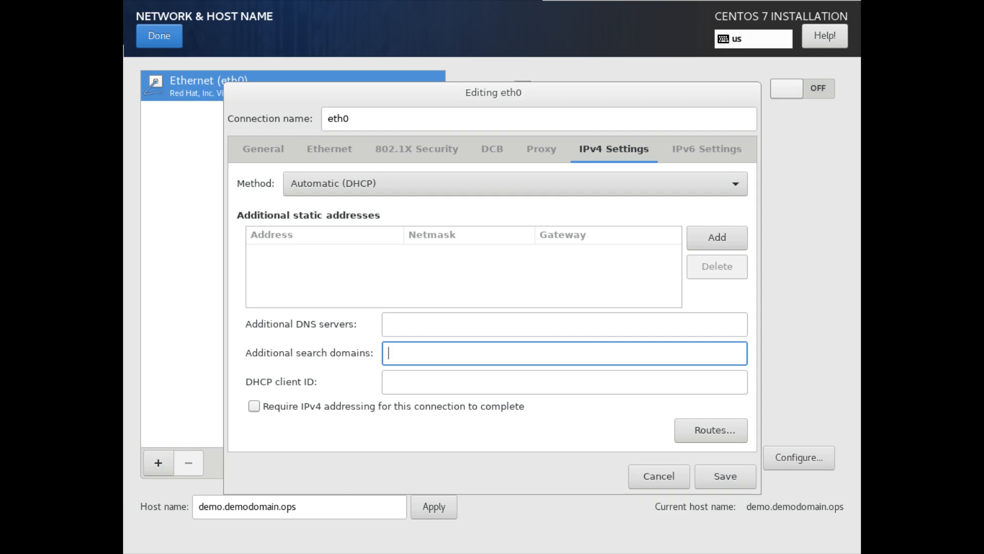
left_click(727, 479)
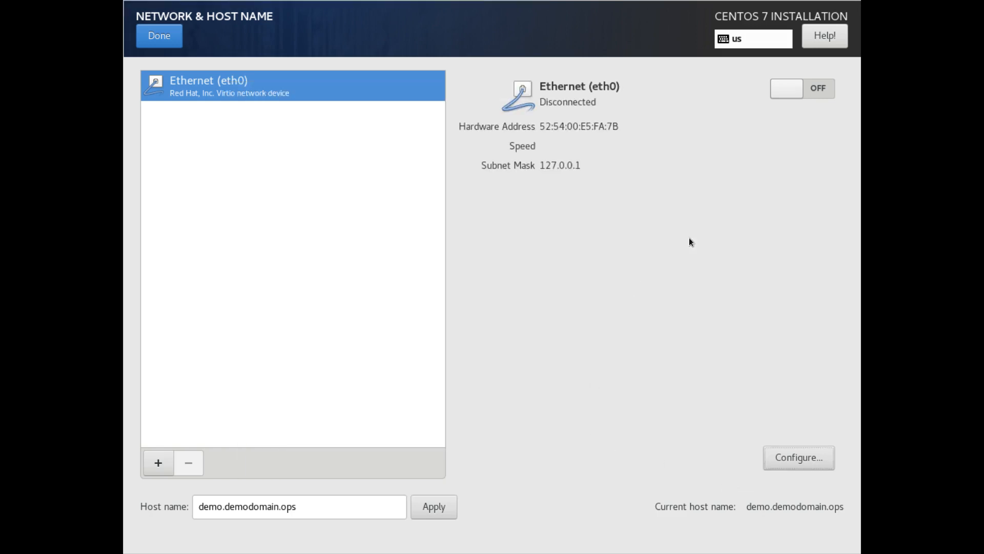
left_click(792, 90)
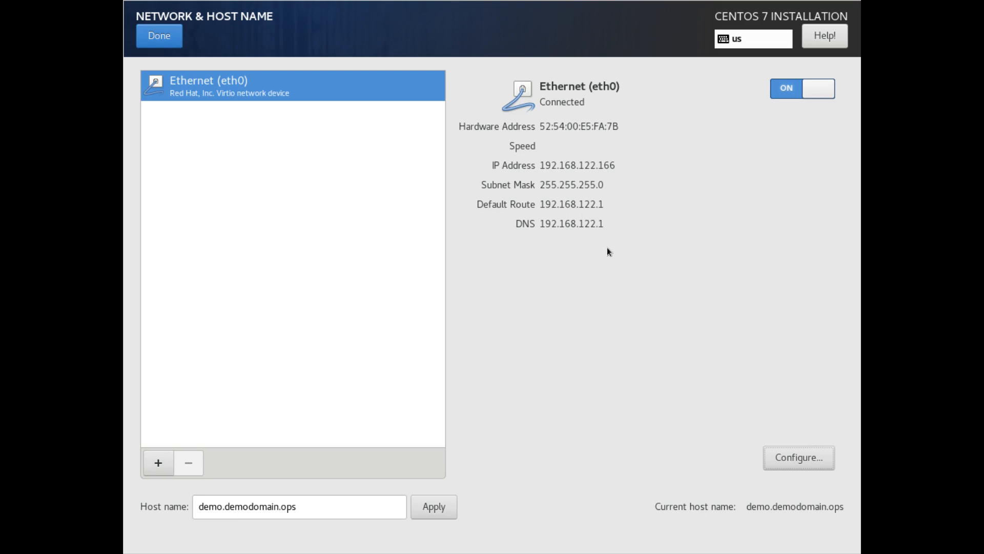
Step: Leave network settings and set the time zone to Americas/Toronto in Date & Time
left_click(157, 31)
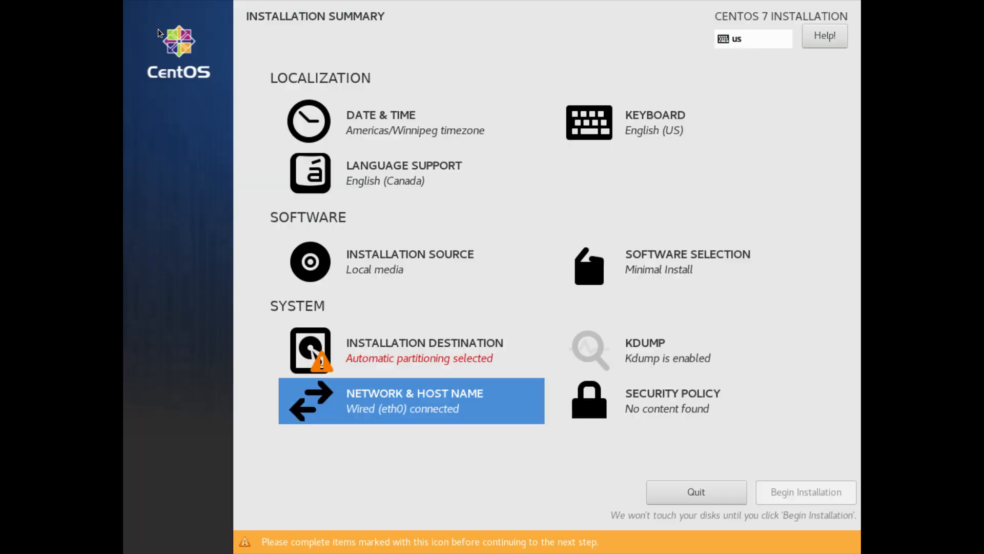
left_click(362, 120)
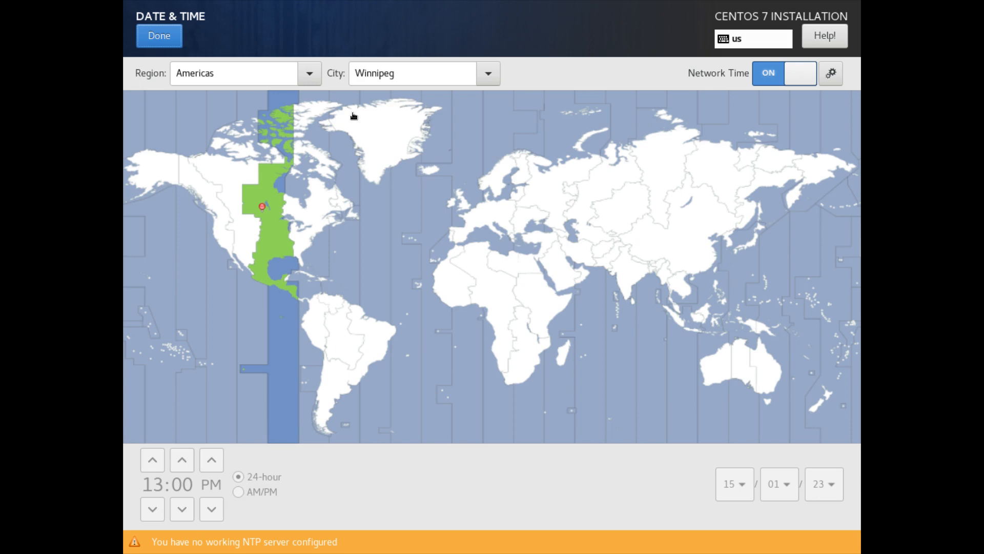
left_click(488, 80)
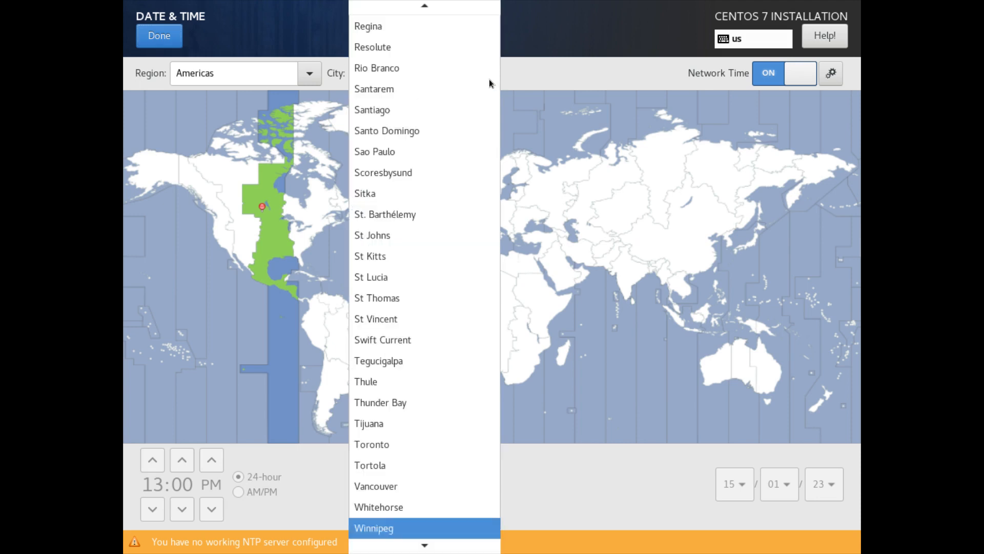
left_click(489, 84)
left_click(310, 75)
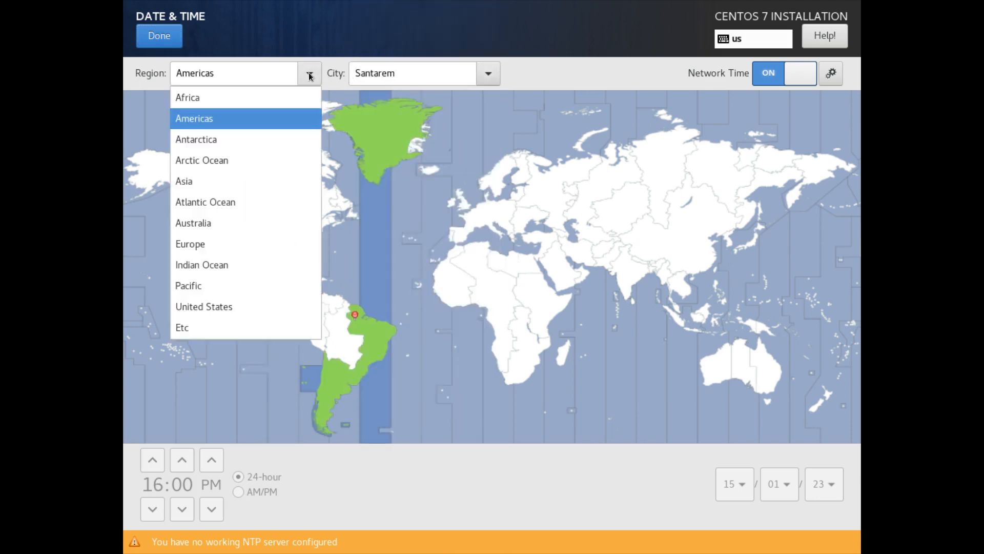
left_click(310, 76)
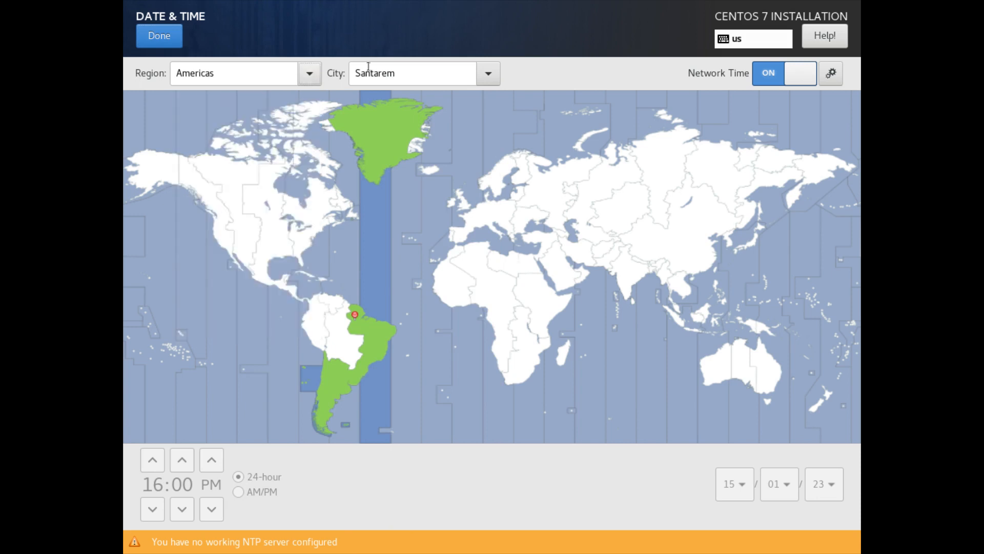
left_click(481, 74)
left_click(481, 73)
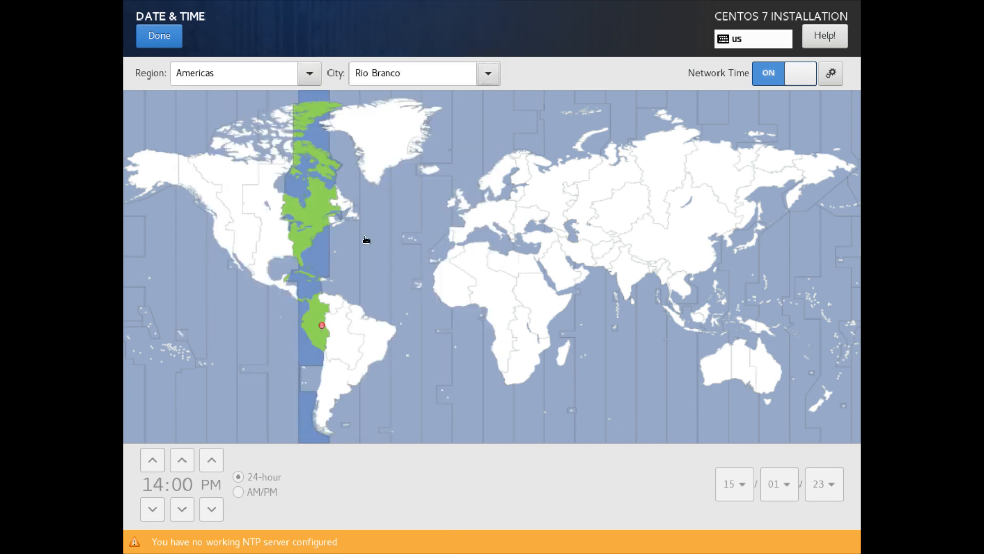
left_click(305, 227)
left_click(161, 40)
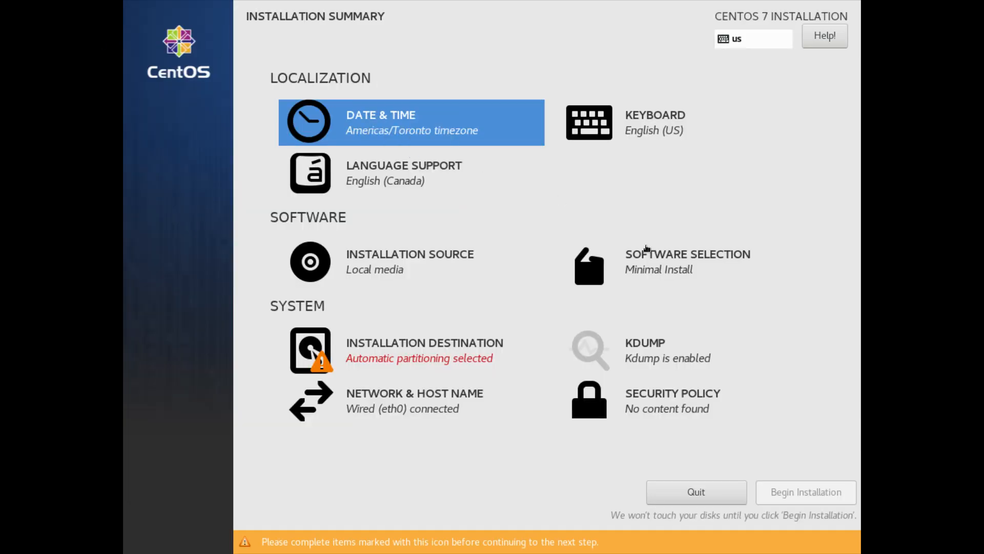
Step: Open Software Selection, currently showing Minimal Install with no add-ons
left_click(688, 268)
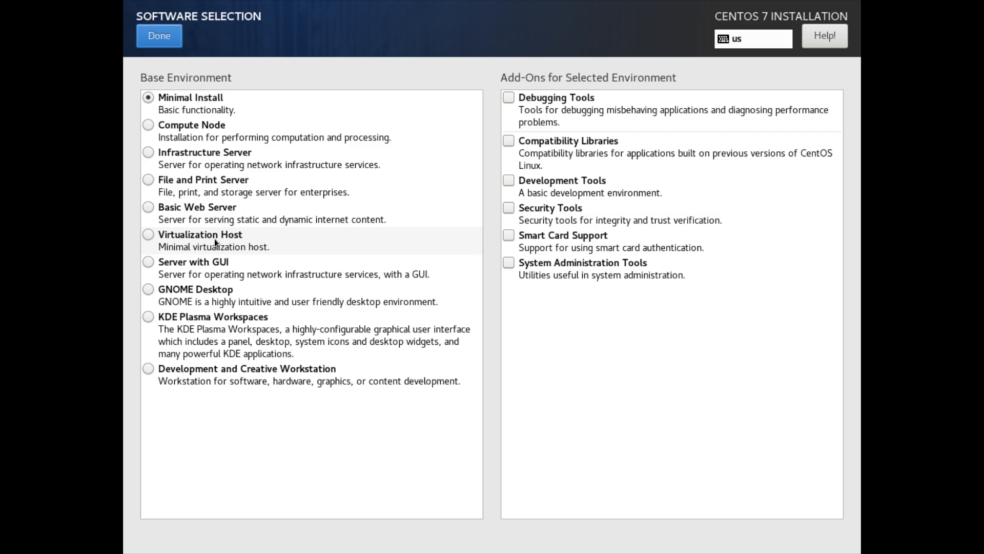
Step: Choose GNOME Desktop as the base environment and return to the Installation Summary
left_click(219, 288)
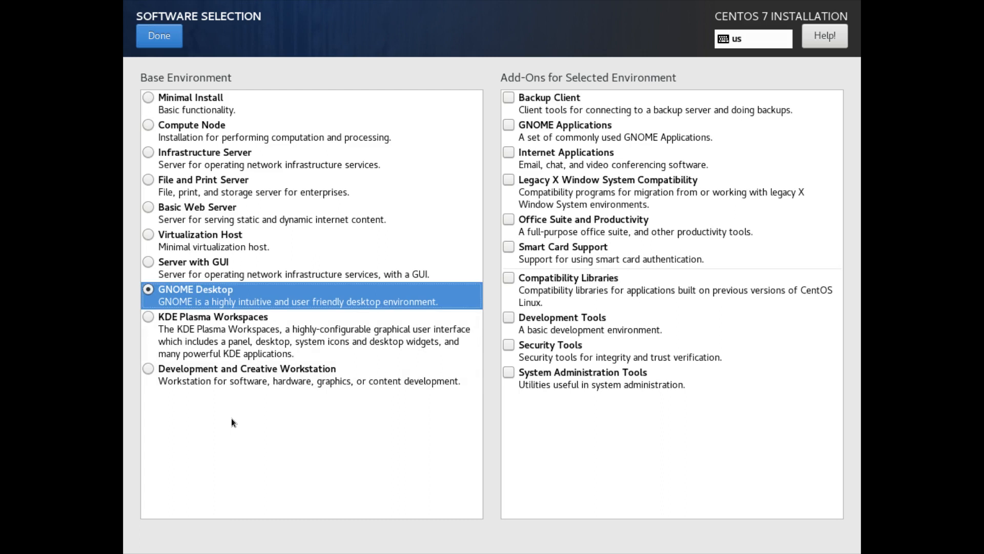
left_click(158, 38)
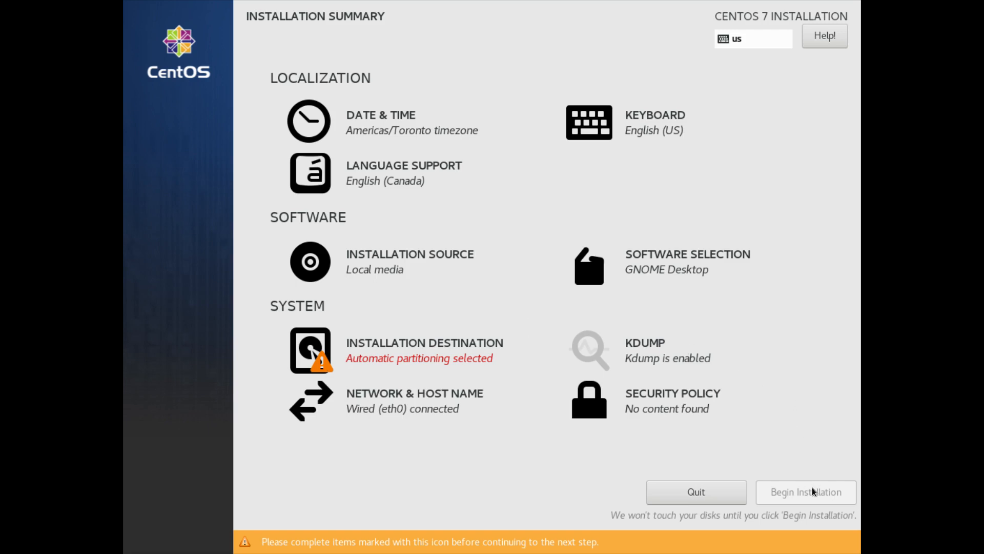
Step: Open Installation Destination for the 238 GiB vda Virtio disk
left_click(387, 353)
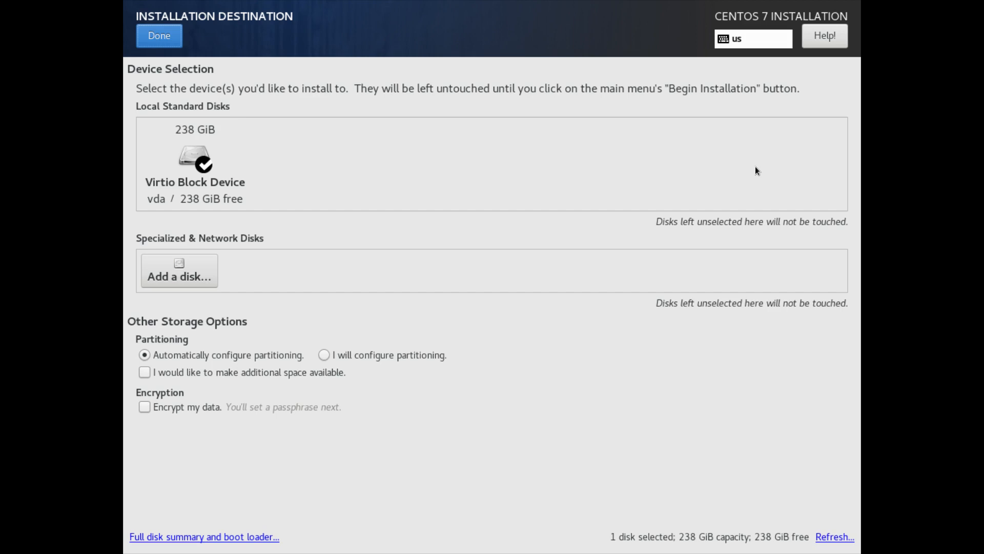
Step: Select 'I will configure partitioning' and proceed to Manual Partitioning
left_click(323, 360)
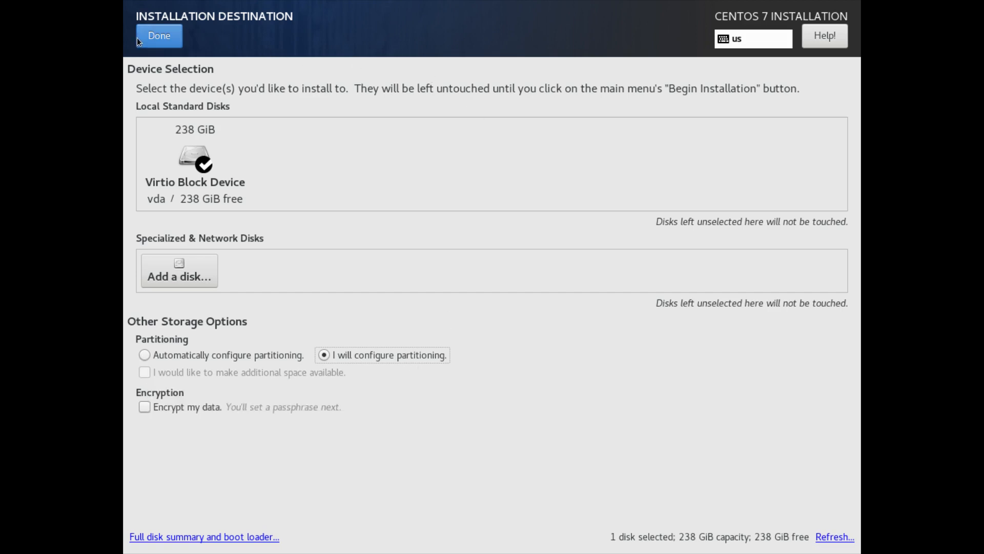
left_click(155, 40)
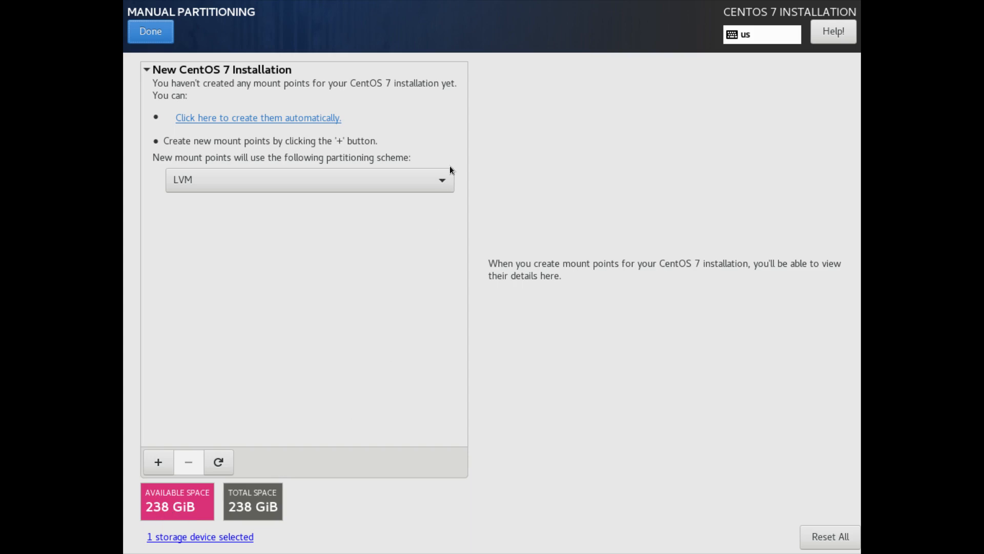
Step: Add a /boot/efi mount point with a desired capacity of 2954 MiB
left_click(159, 462)
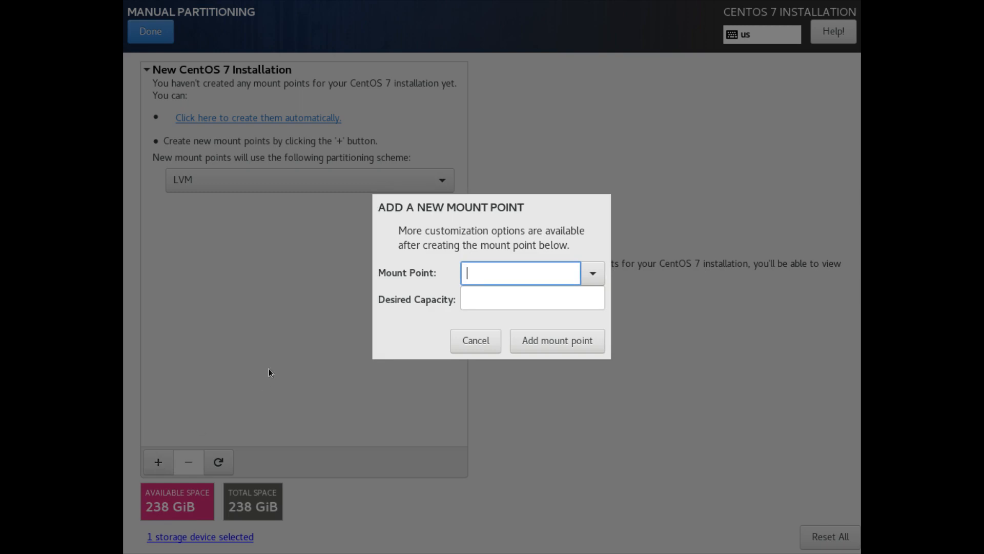
left_click(592, 274)
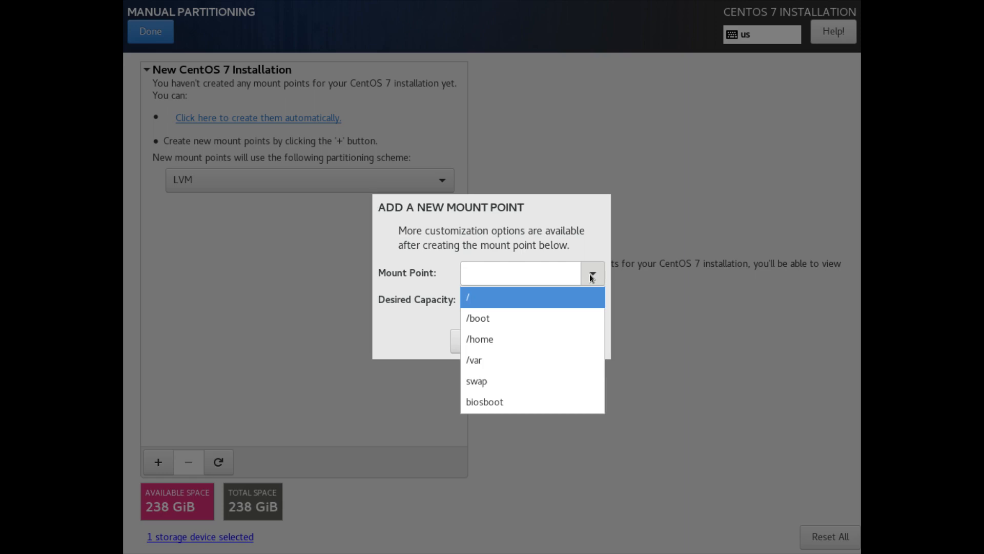
left_click(590, 276)
left_click(539, 299)
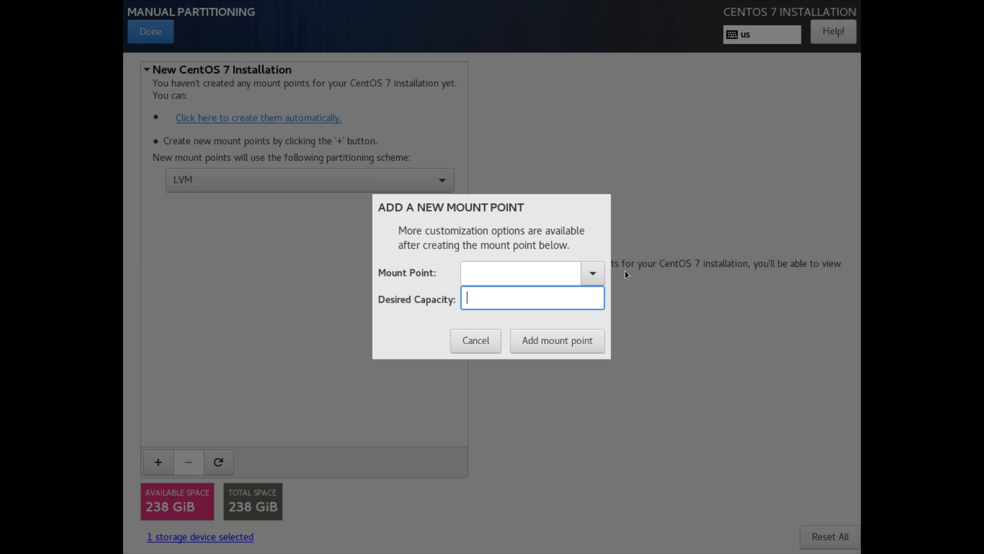
left_click(590, 274)
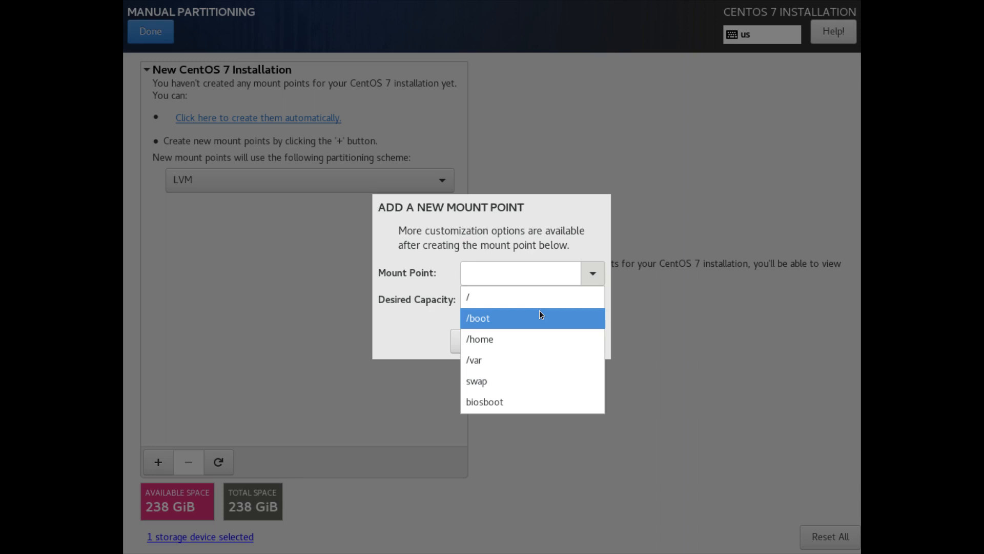
left_click(523, 271)
left_click(524, 271)
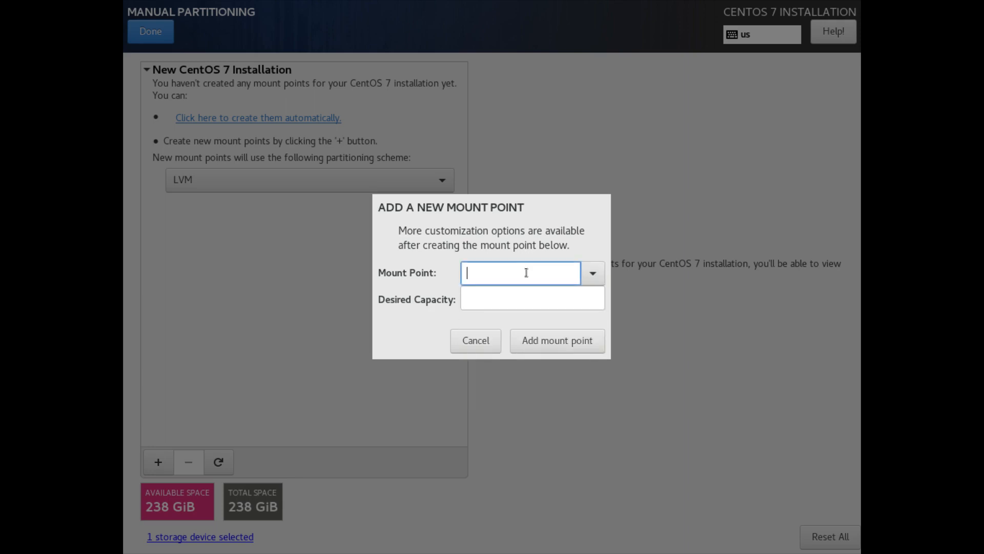
type("/boot/efi")
left_click(527, 305)
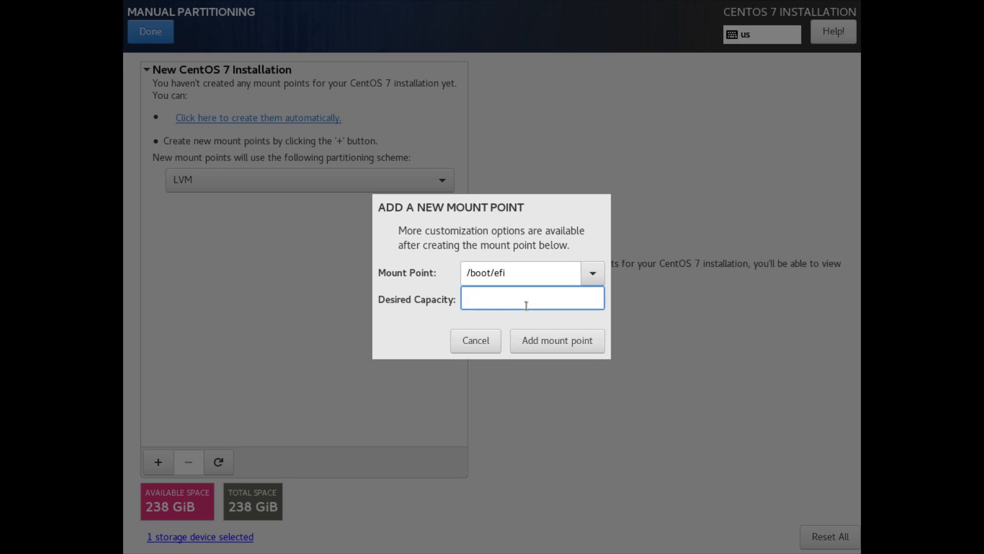
type("2954")
left_click(556, 342)
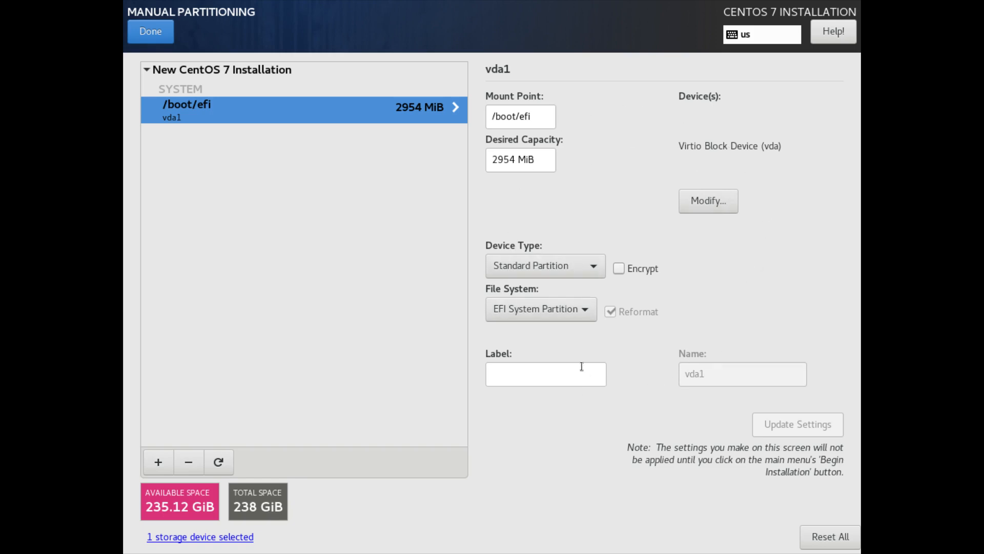
left_click(572, 266)
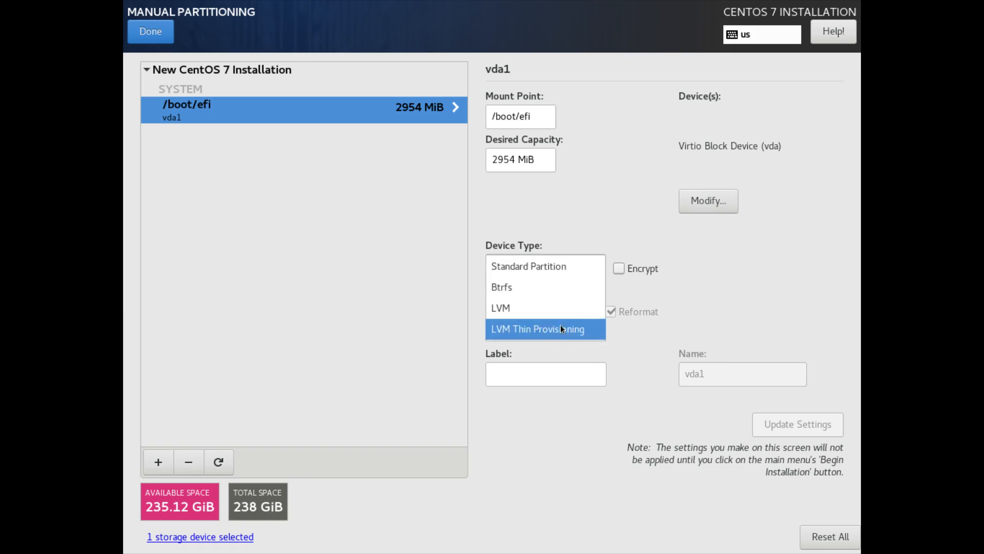
left_click(725, 290)
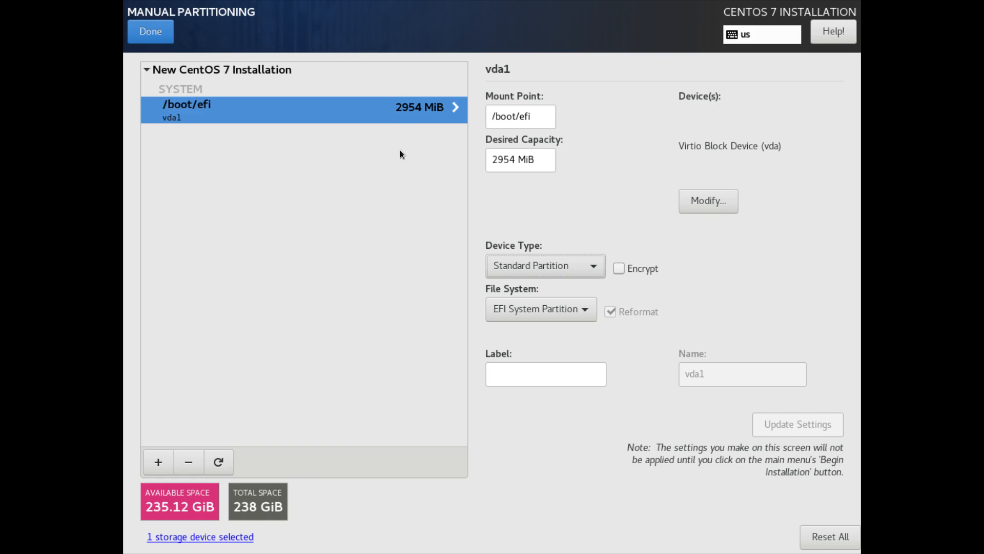
Step: Add a /boot mount point with a desired capacity of 500 MiB
left_click(157, 463)
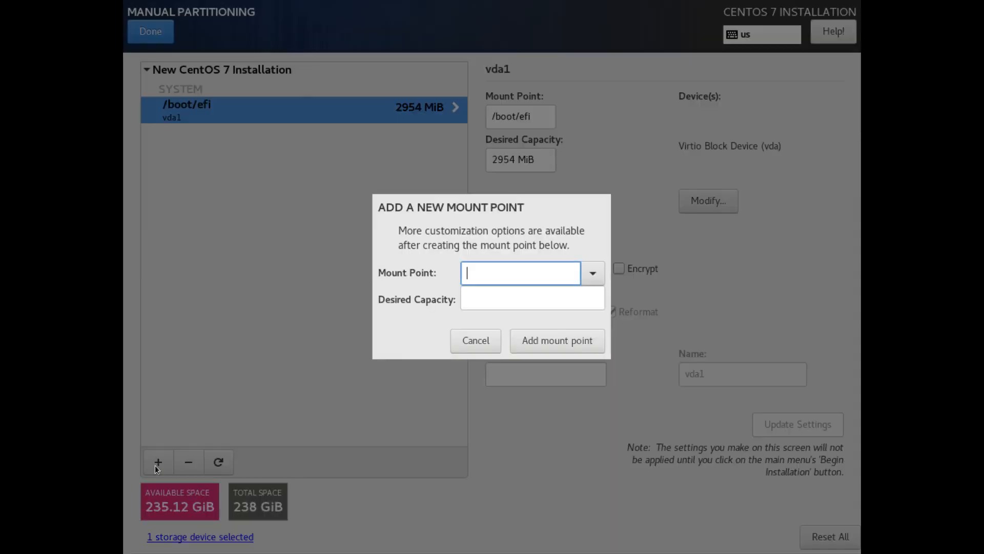
left_click(592, 272)
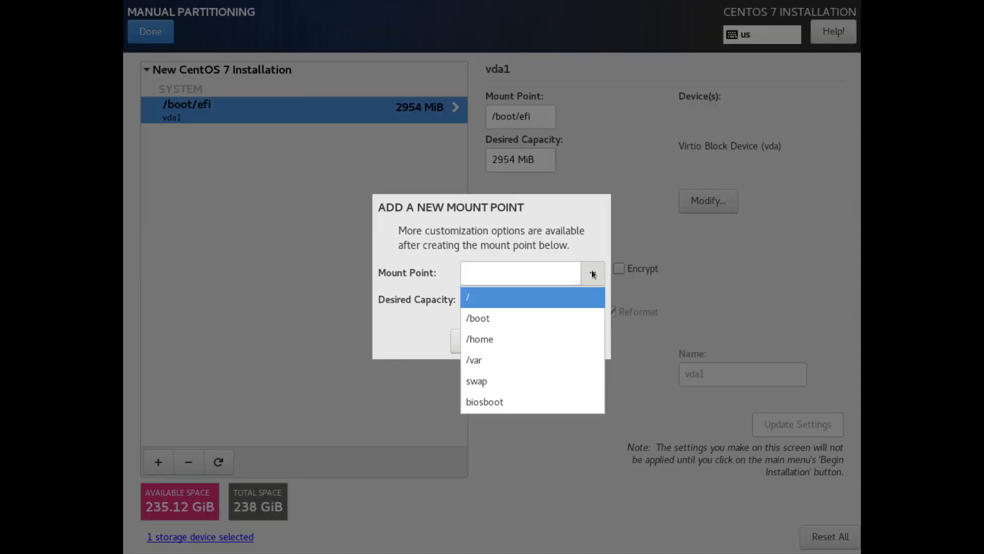
left_click(547, 317)
left_click(545, 300)
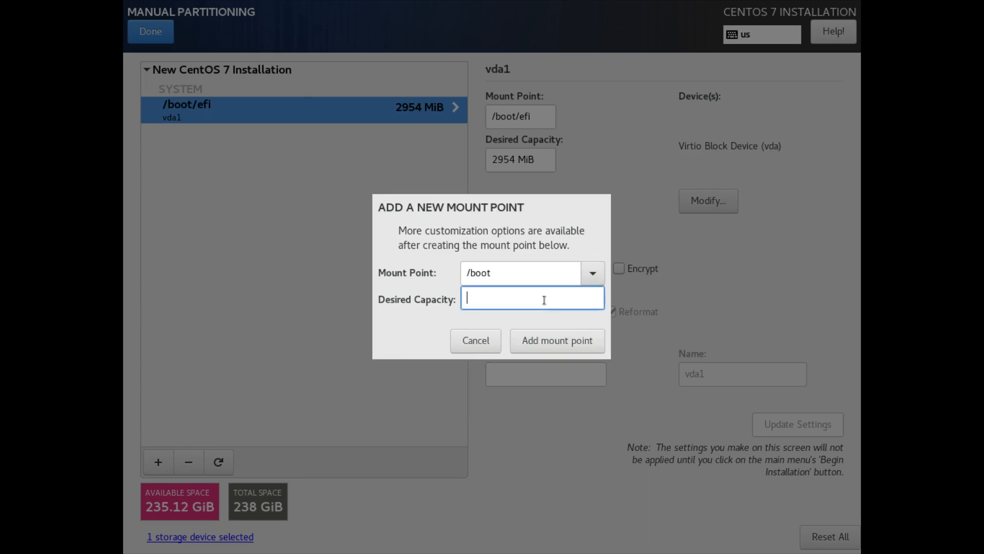
type("500")
left_click(565, 341)
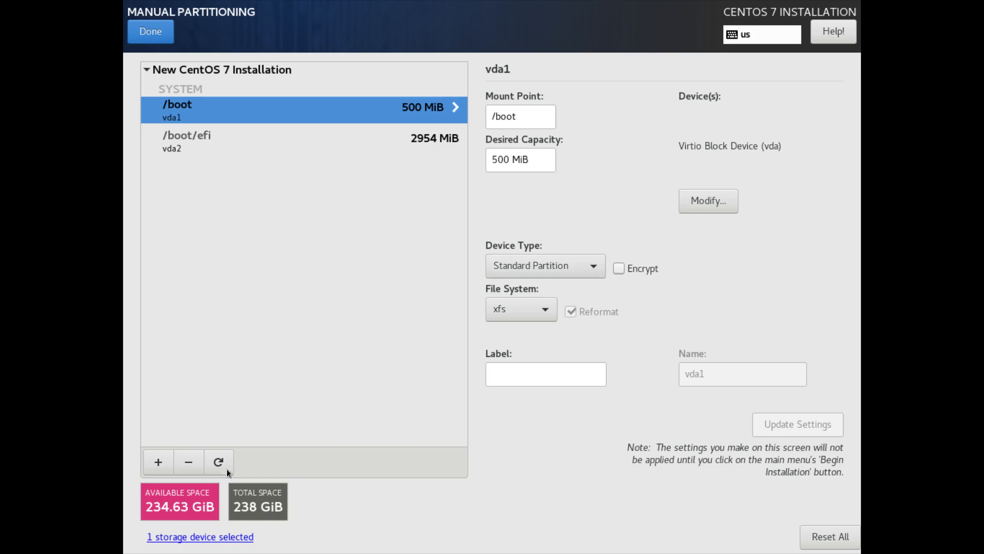
Step: Add a 30 GiB (30720 MiB) / mount point as LVM volume centos_demo-root
left_click(158, 461)
left_click(593, 272)
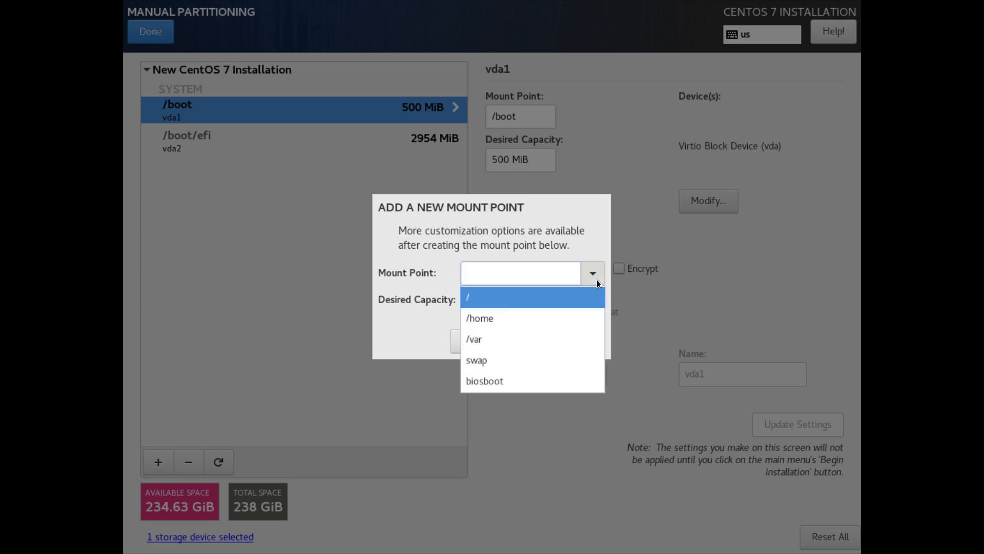
left_click(516, 294)
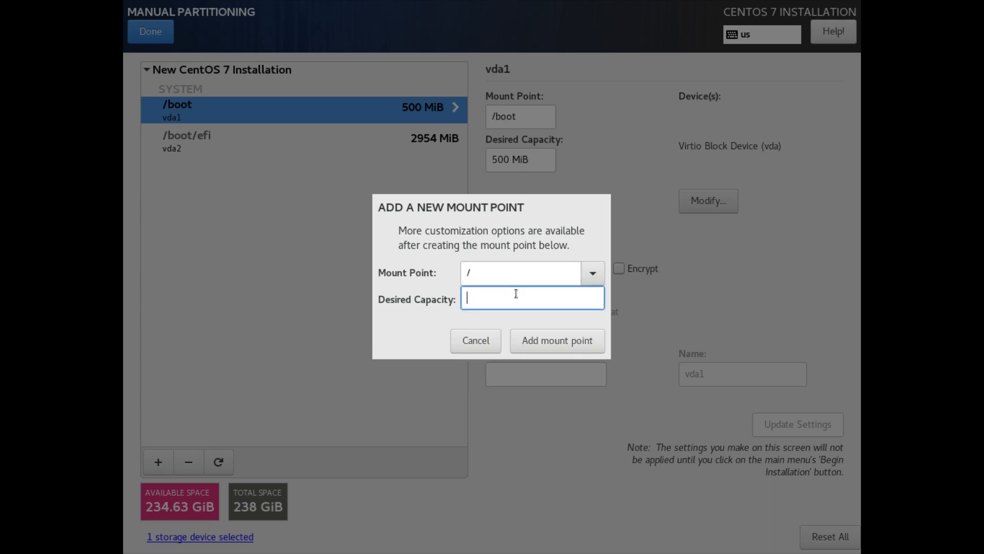
type("30720")
left_click(543, 342)
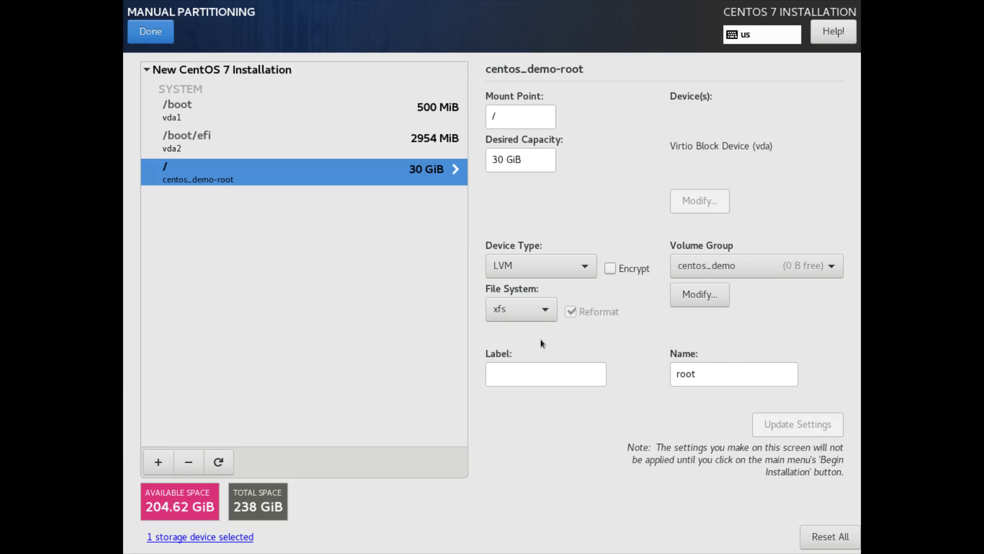
left_click(540, 310)
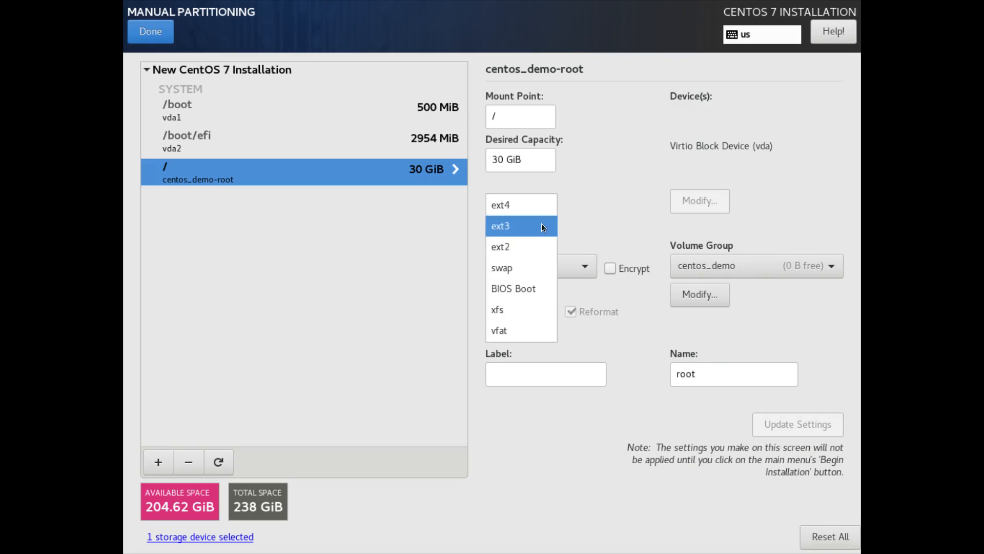
Step: Change the root volume's file system from xfs to ext4 and apply the update
left_click(541, 210)
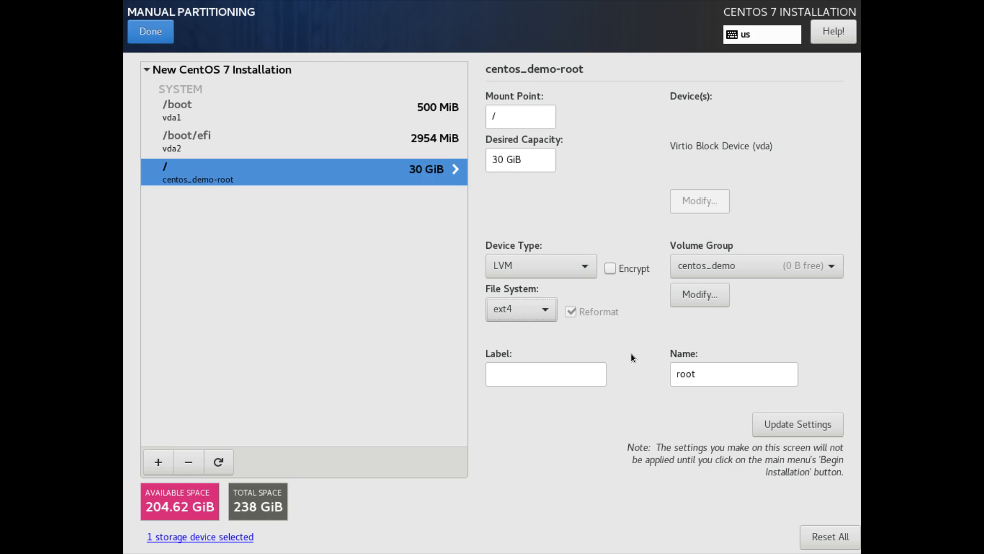
left_click(805, 425)
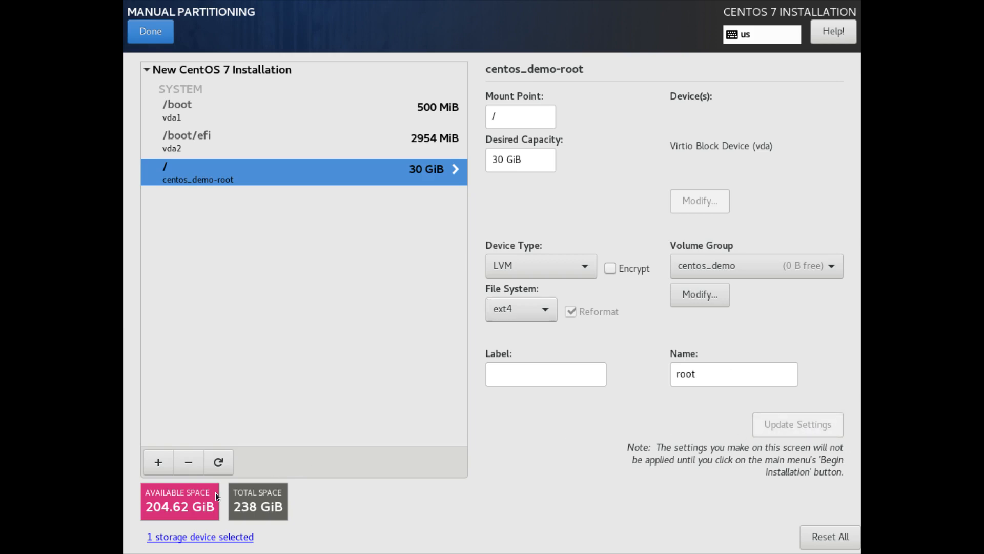
left_click(163, 463)
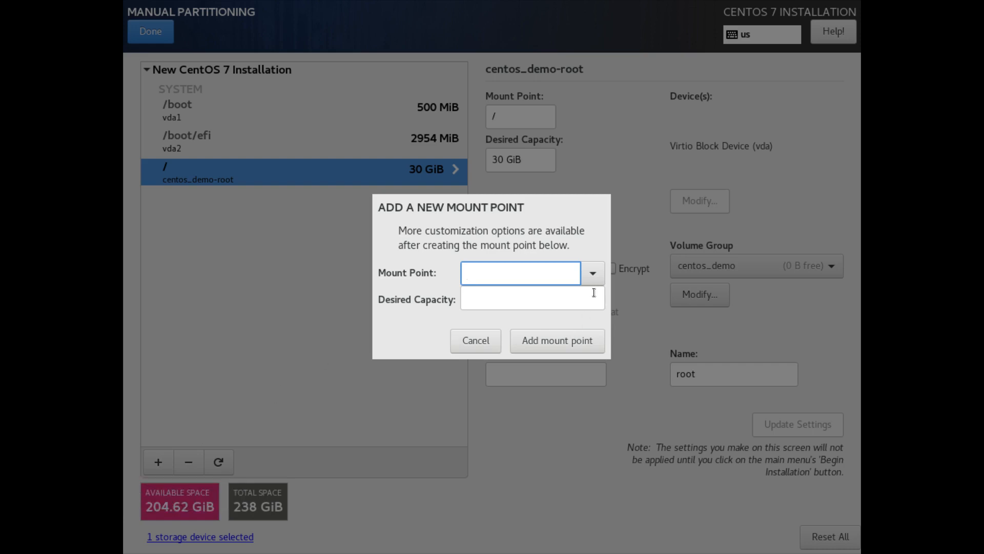
Step: Add a 40 GiB /home mount point as an LVM volume in centos_demo
left_click(593, 273)
left_click(558, 300)
left_click(540, 299)
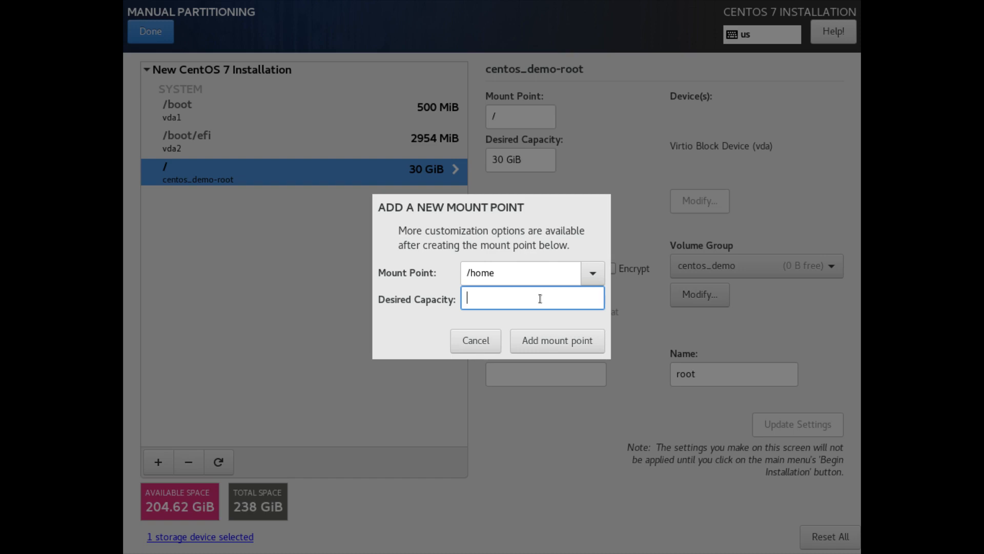
type("40 GiB")
left_click(566, 337)
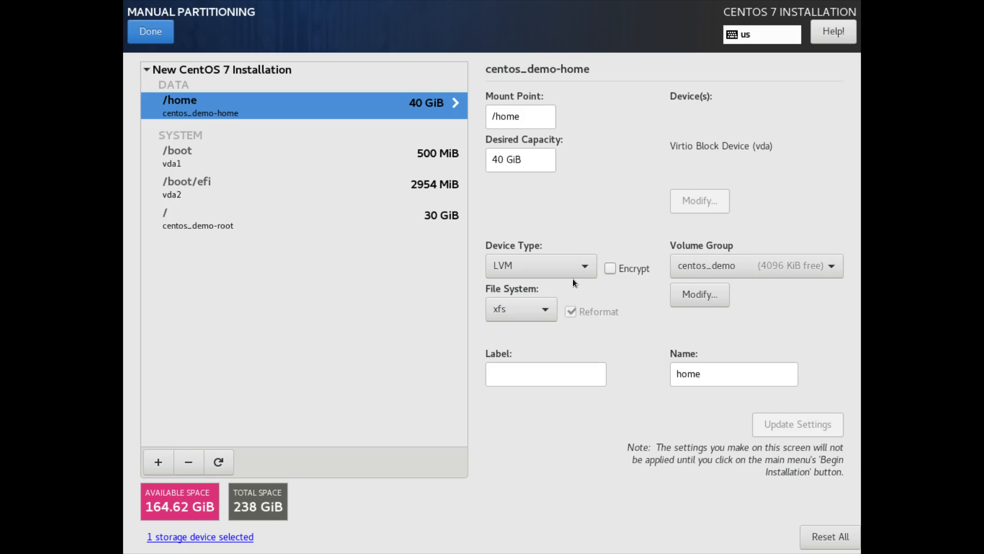
Step: Format the /home volume as ext4 and apply the change
left_click(543, 303)
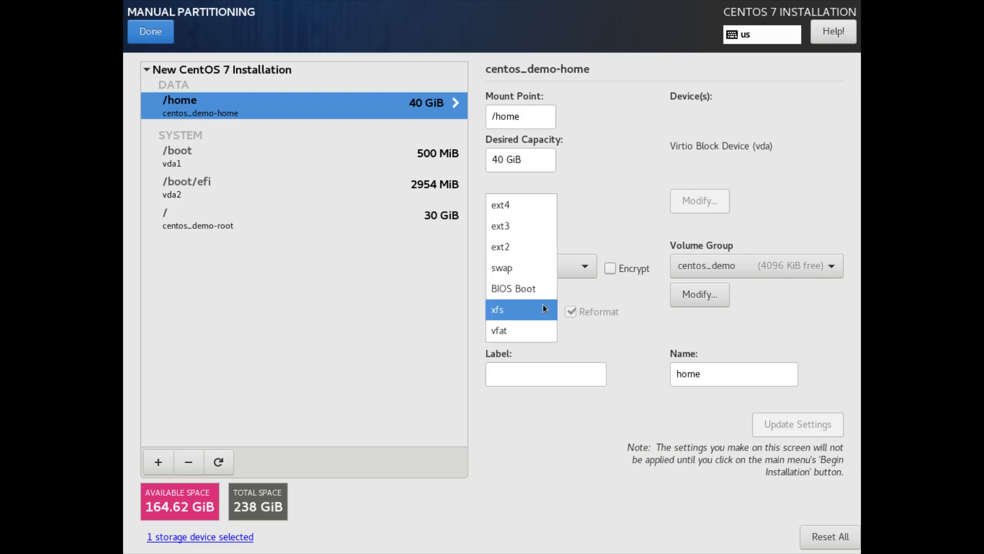
left_click(533, 211)
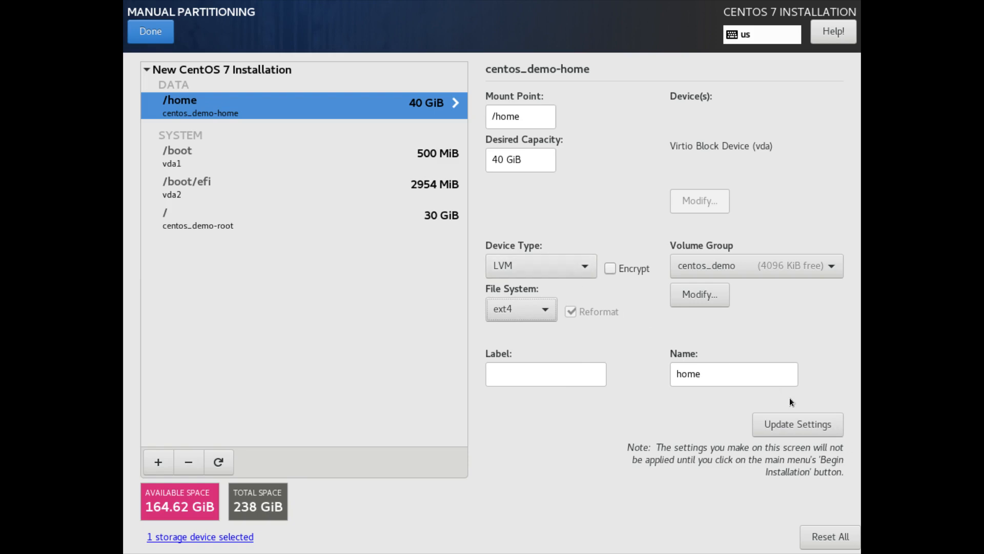
left_click(802, 423)
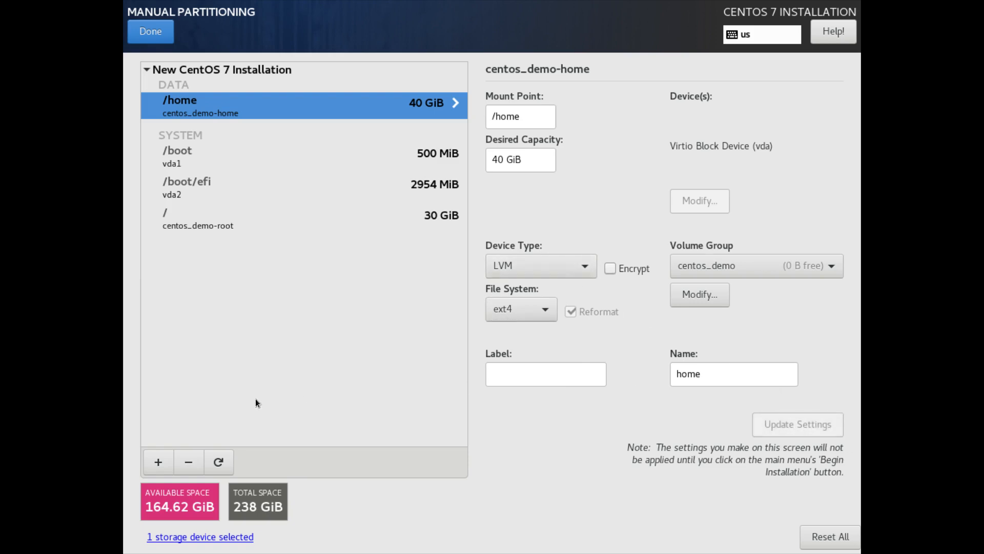
Step: Enter /var/lib/libvirt/images as a new mount point with 100 GiB desired capacity
left_click(159, 461)
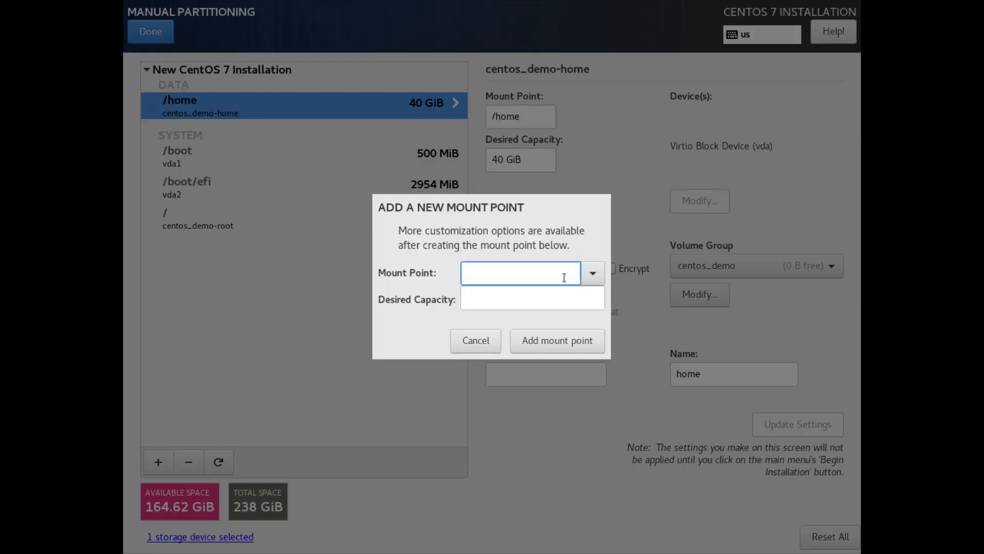
type("/")
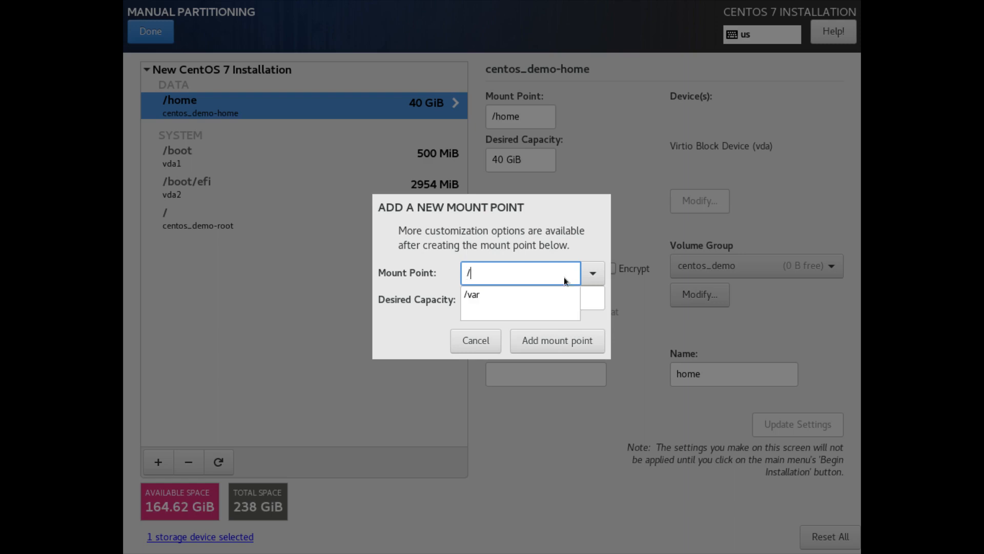
type("var/vi")
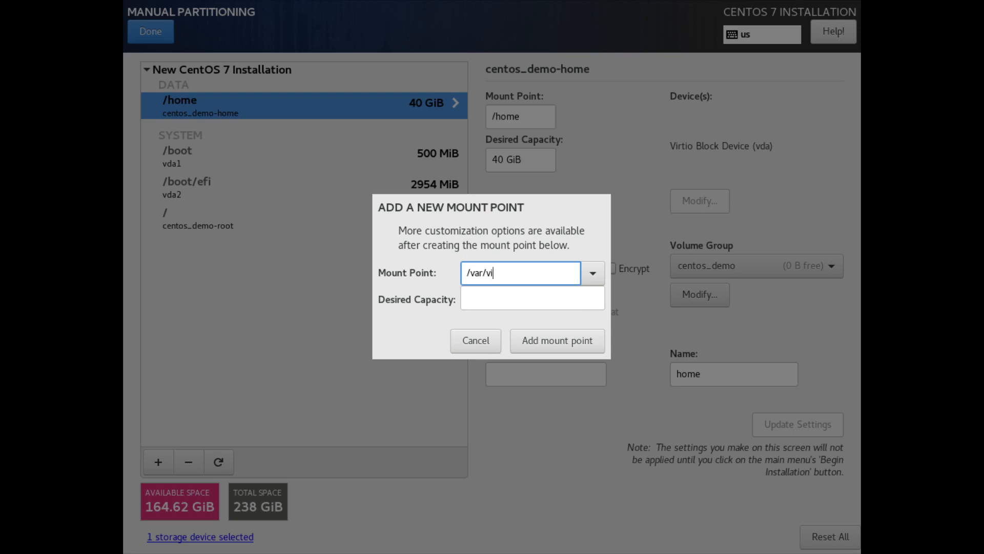
type("r?lib")
key("BackSpace")
key("BackSpace")
key("BackSpace")
key("BackSpace")
key("BackSpace")
key("BackSpace")
key("BackSpace")
type("lib/libvirt/images")
left_click(592, 271)
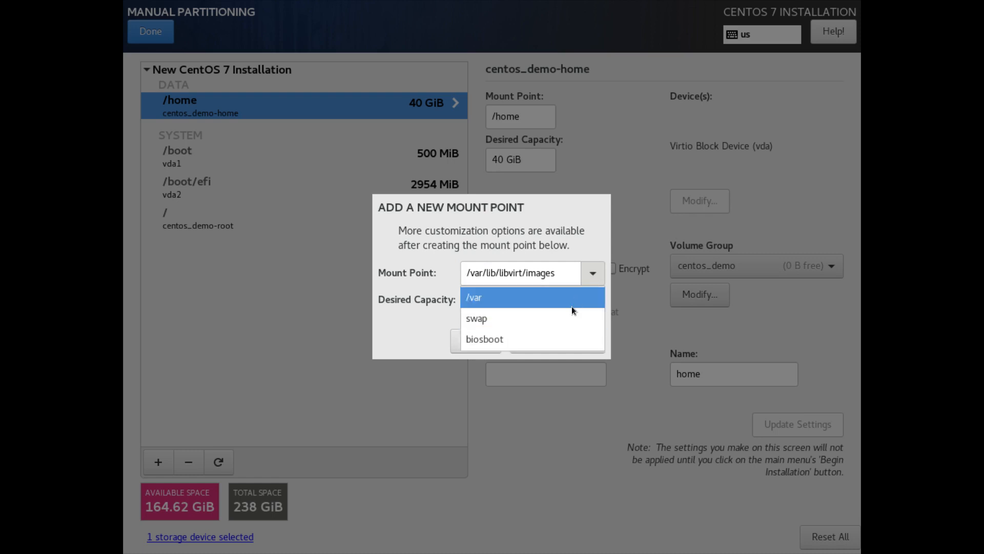
left_click(587, 274)
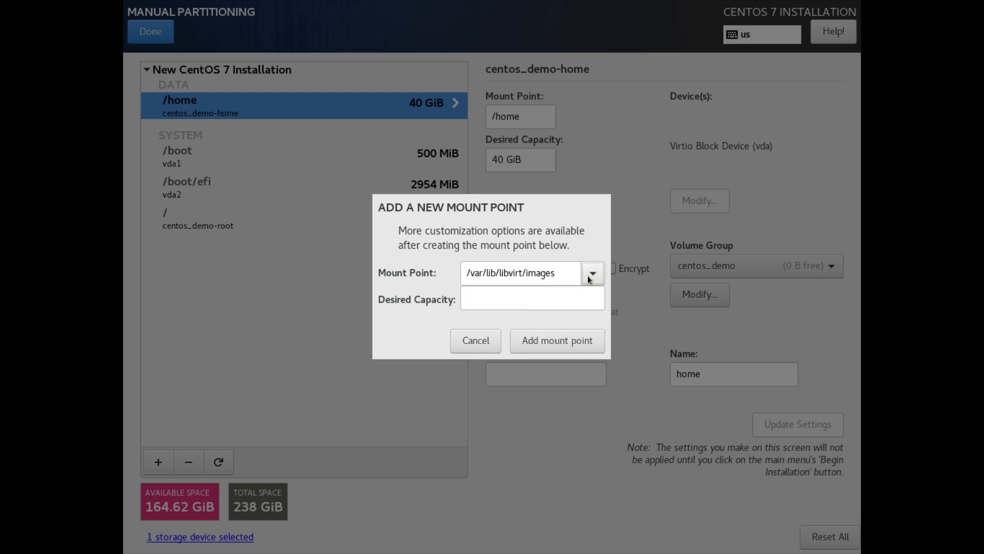
left_click(522, 302)
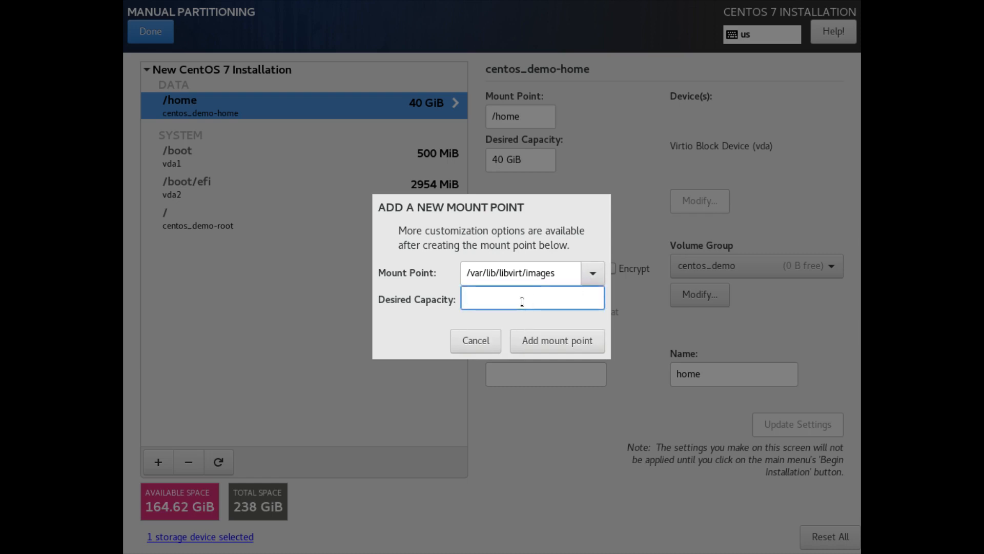
type("100 GiB")
left_click(588, 347)
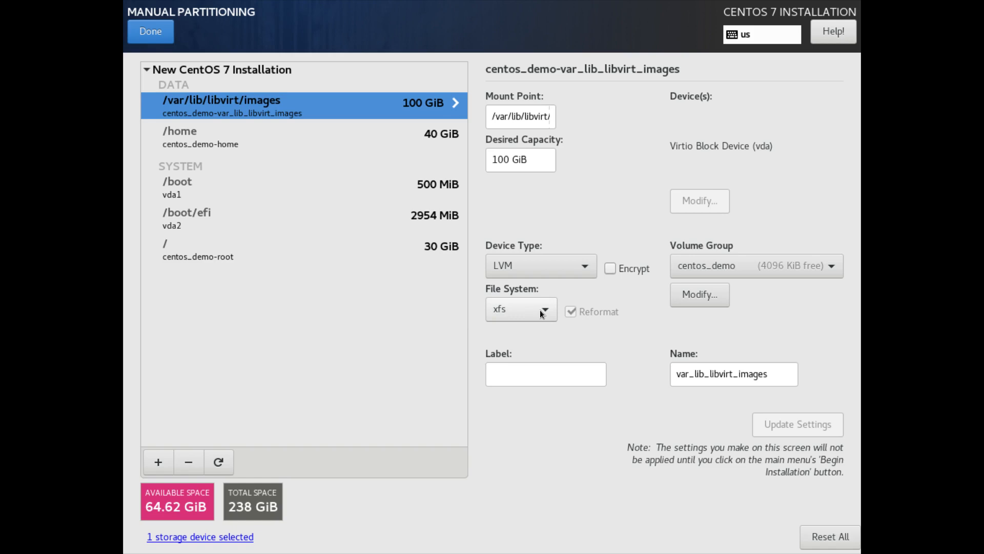
Step: Add a 16 GiB swap volume to the partition layout
left_click(163, 452)
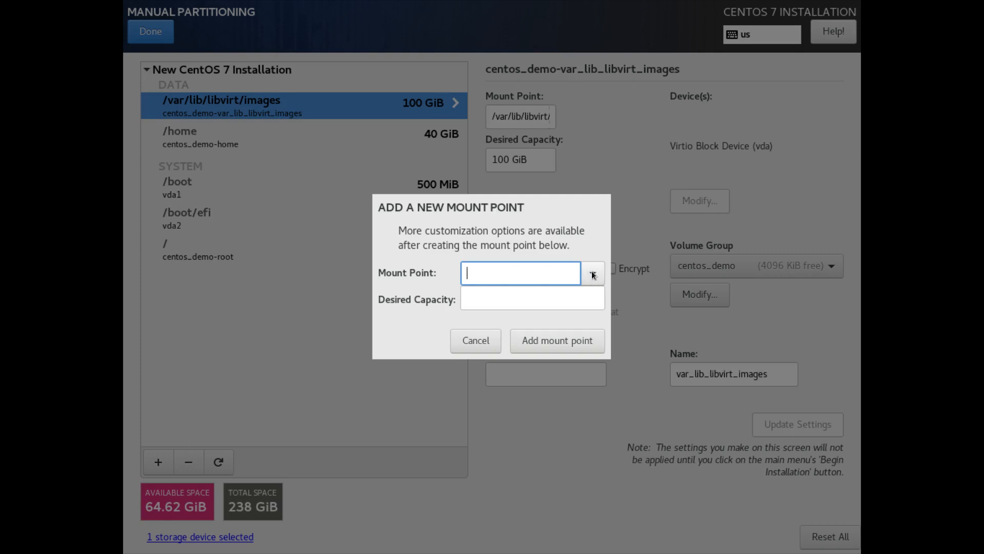
left_click(593, 274)
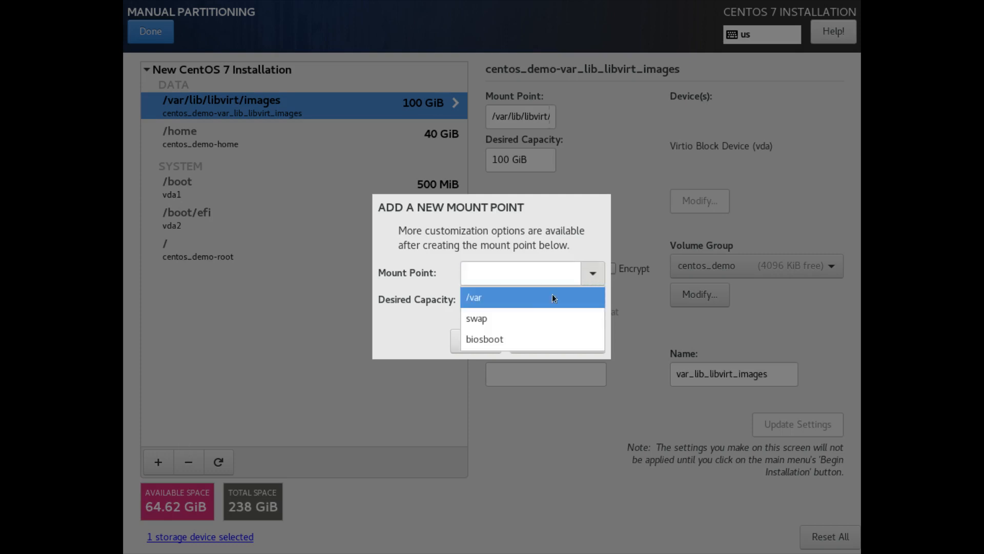
left_click(512, 323)
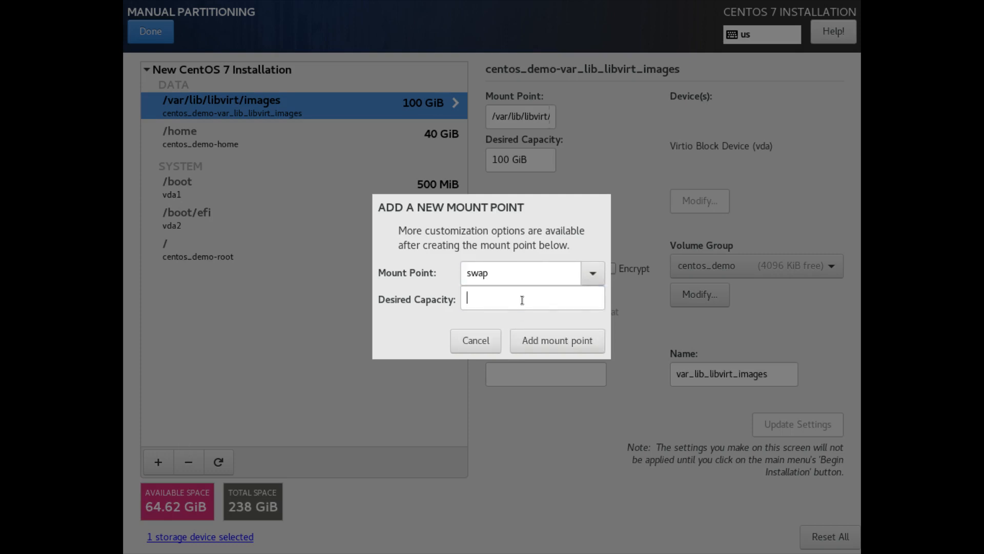
left_click(522, 300)
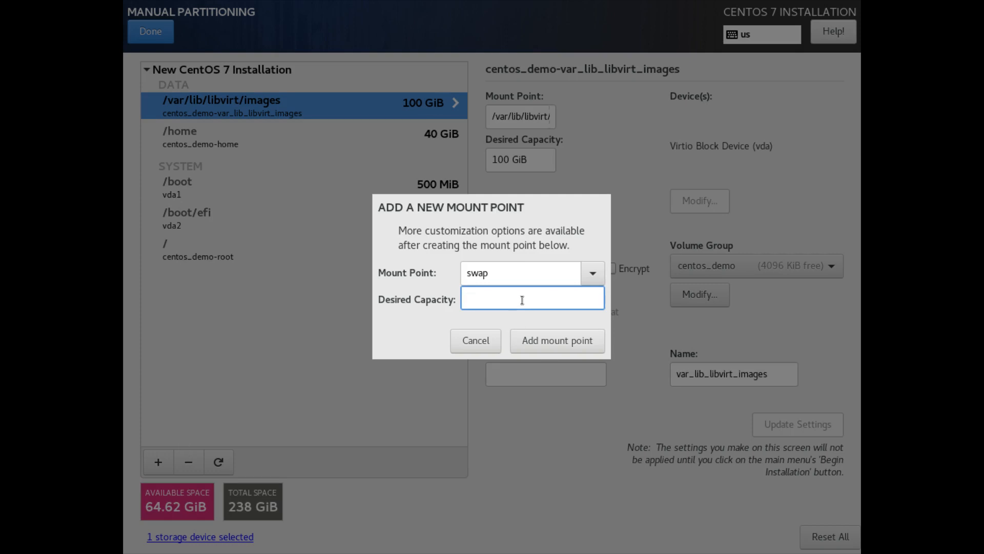
type("16 GiB")
left_click(536, 340)
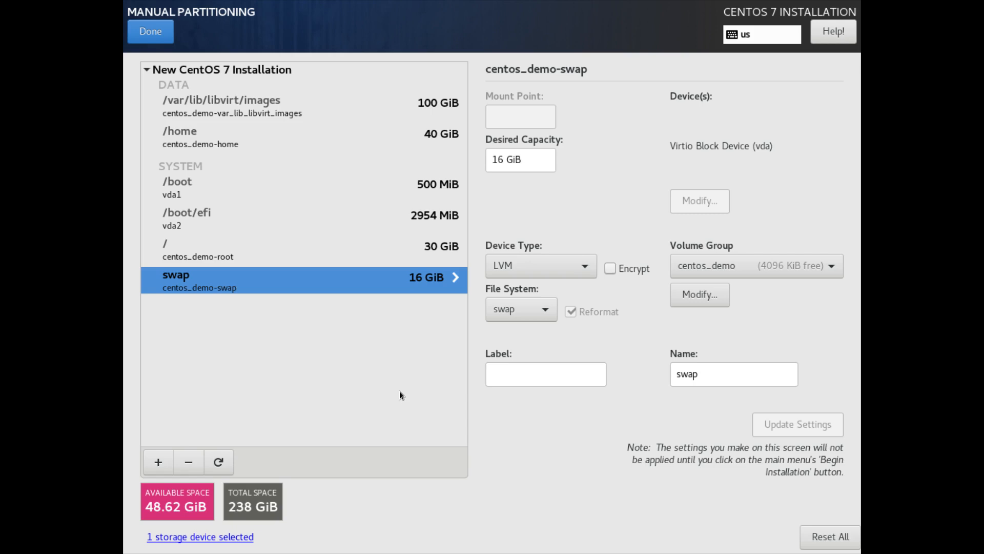
left_click(231, 105)
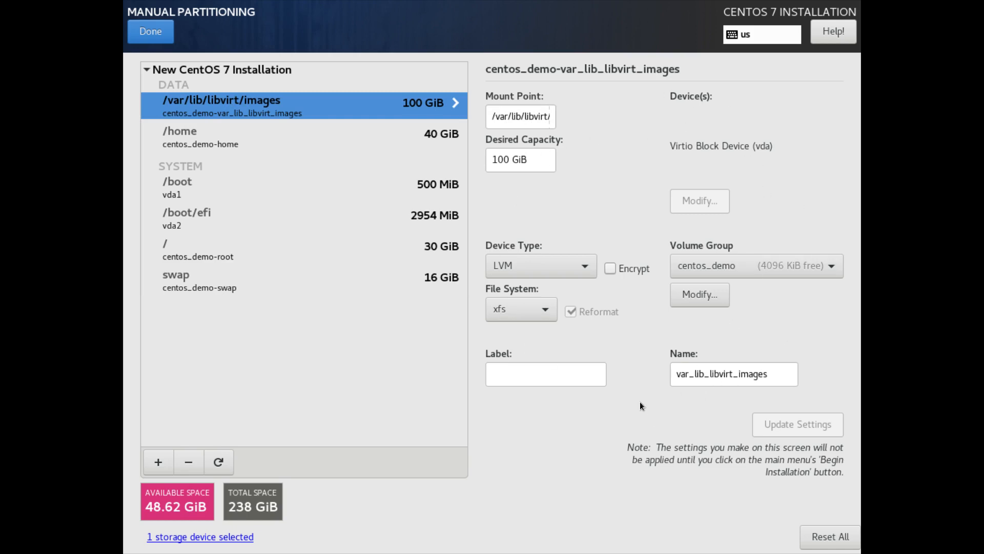
Step: Switch /var/lib/libvirt/images from xfs to ext4, then reselect it to confirm the change
left_click(548, 311)
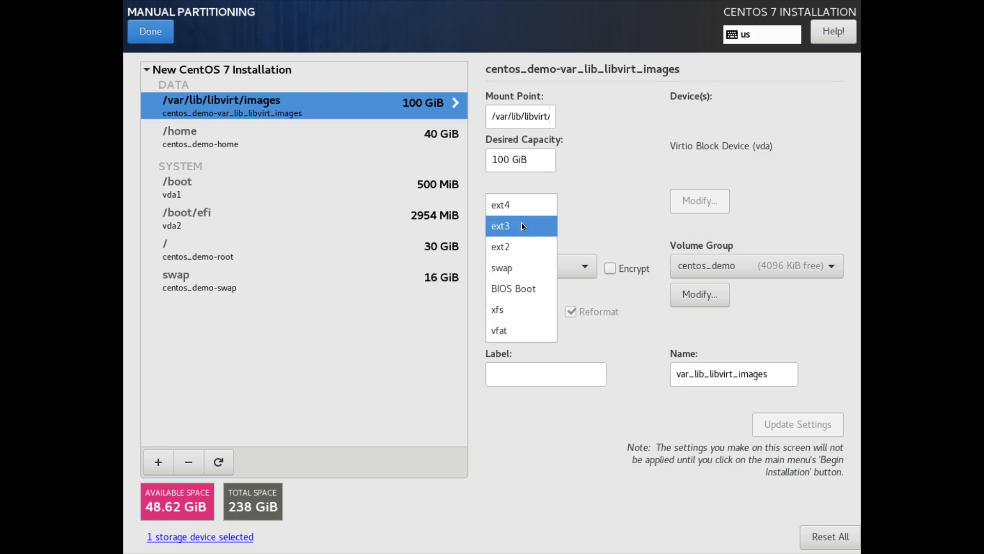
left_click(524, 208)
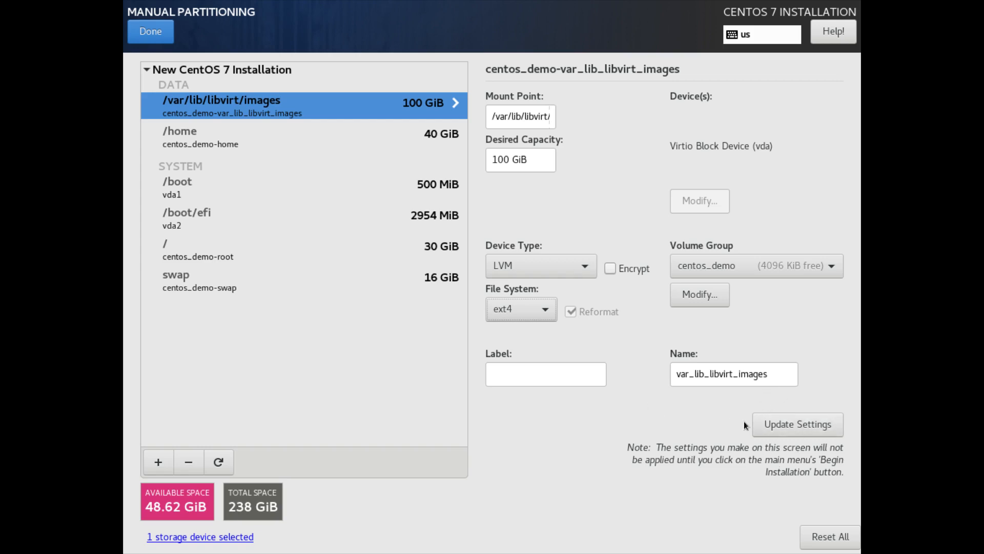
left_click(183, 194)
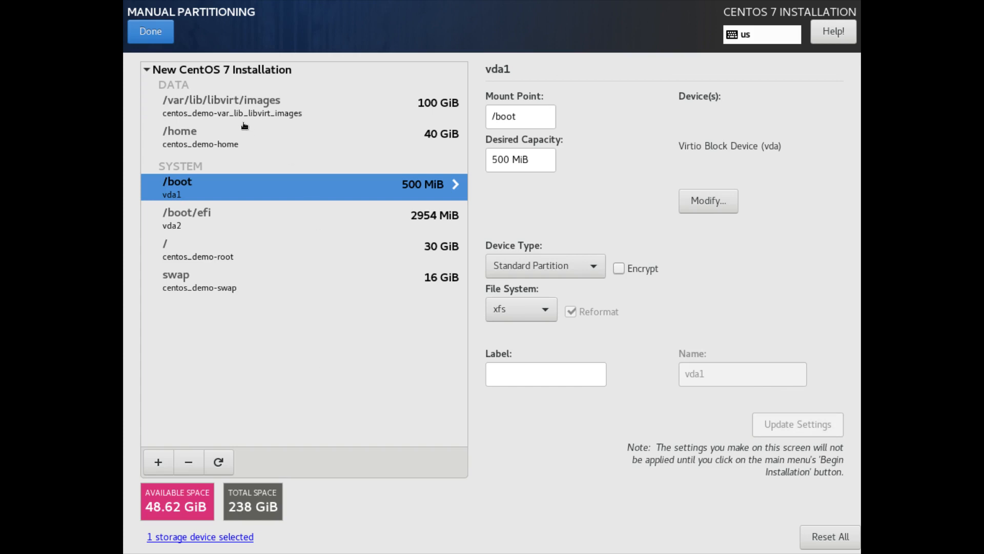
left_click(231, 106)
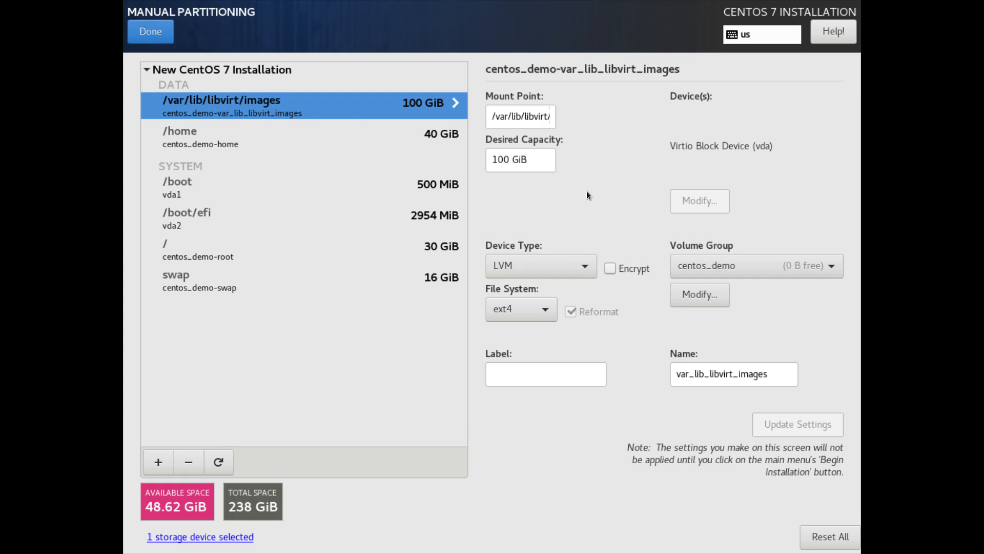
Step: Review the Summary of Changes for the custom partitioning and accept them
left_click(149, 33)
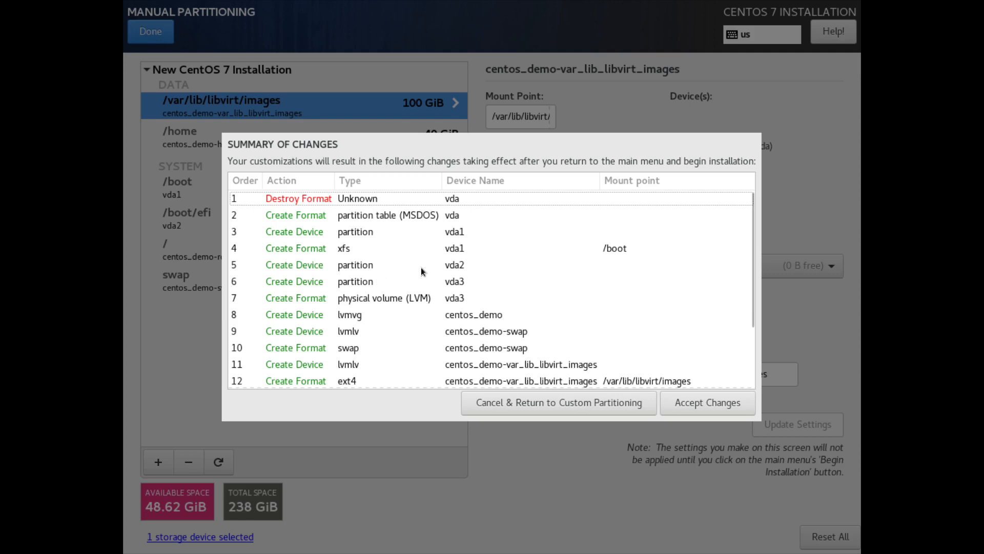
scroll(420, 267, "down", 3)
scroll(415, 339, "up", 3)
left_click(707, 404)
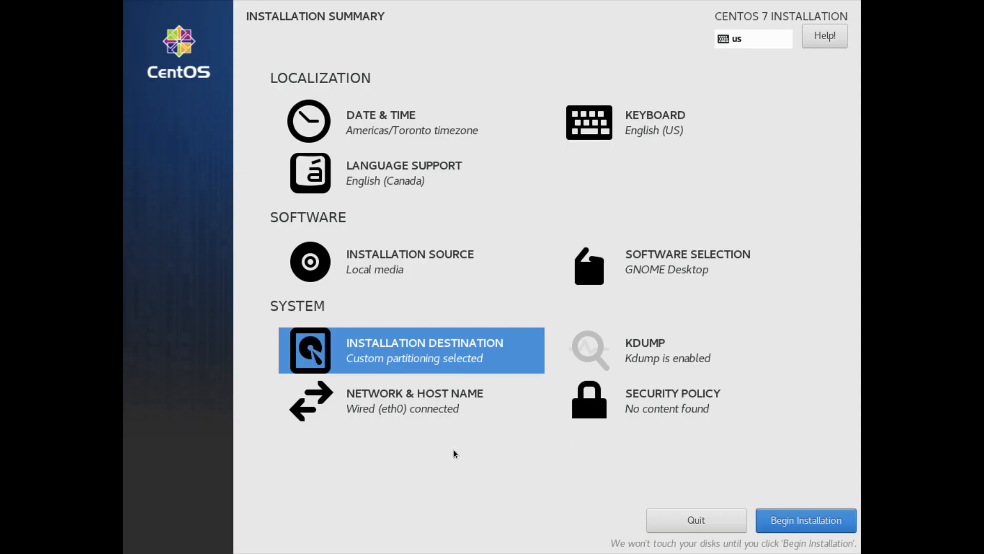
Step: Begin the CentOS installation and go to the Root Password settings
left_click(823, 522)
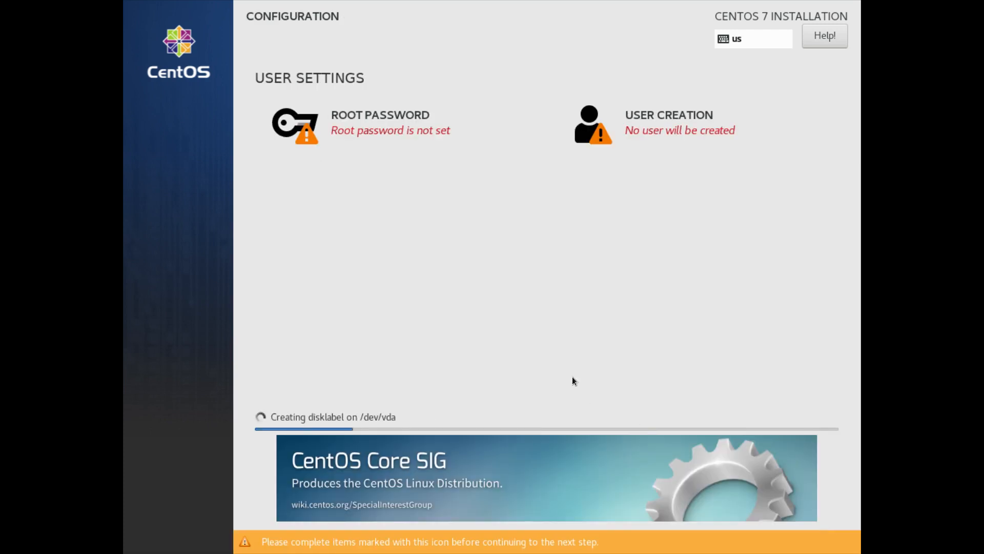
left_click(377, 127)
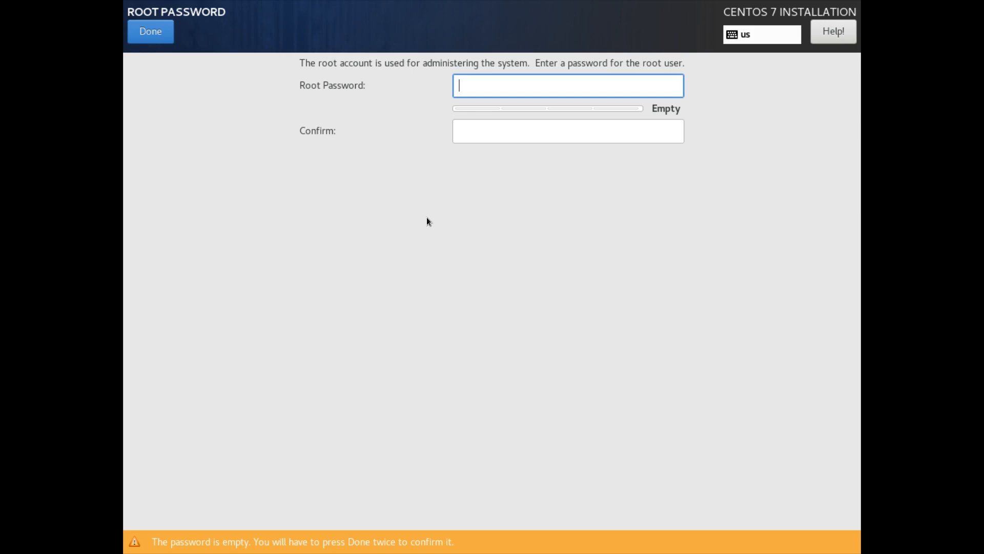
Step: Type the root password in the Root Password field and again in Confirm
type("••••••")
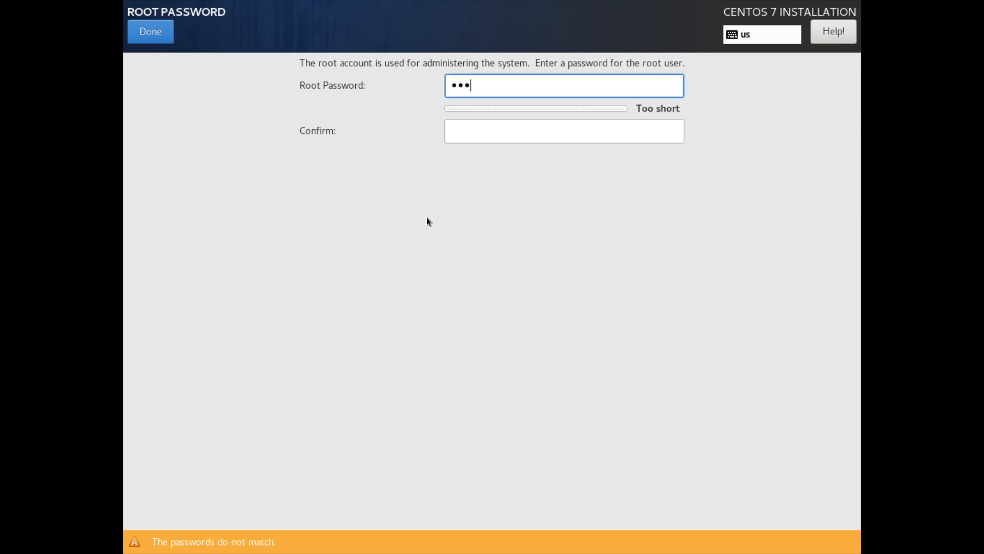
type("•••")
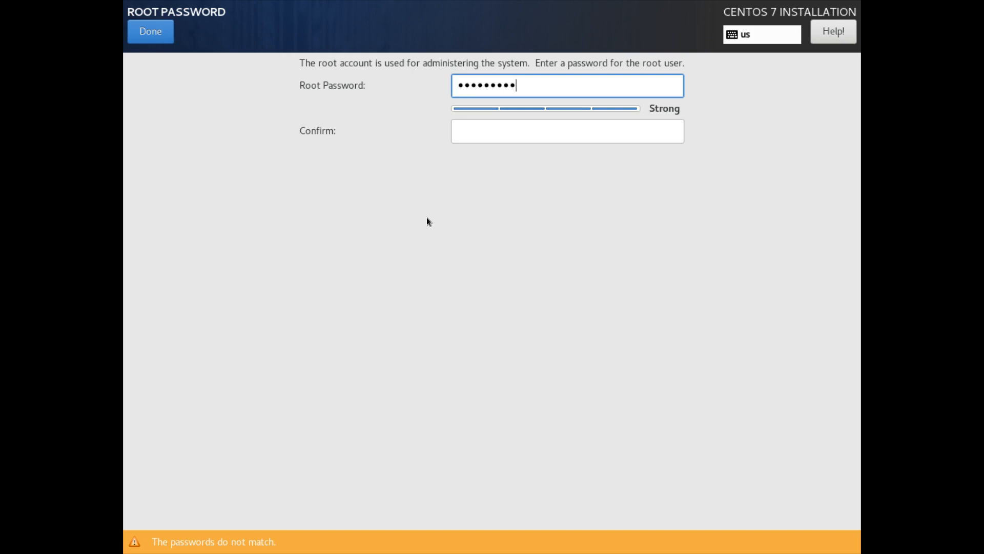
key("Tab")
type("••••")
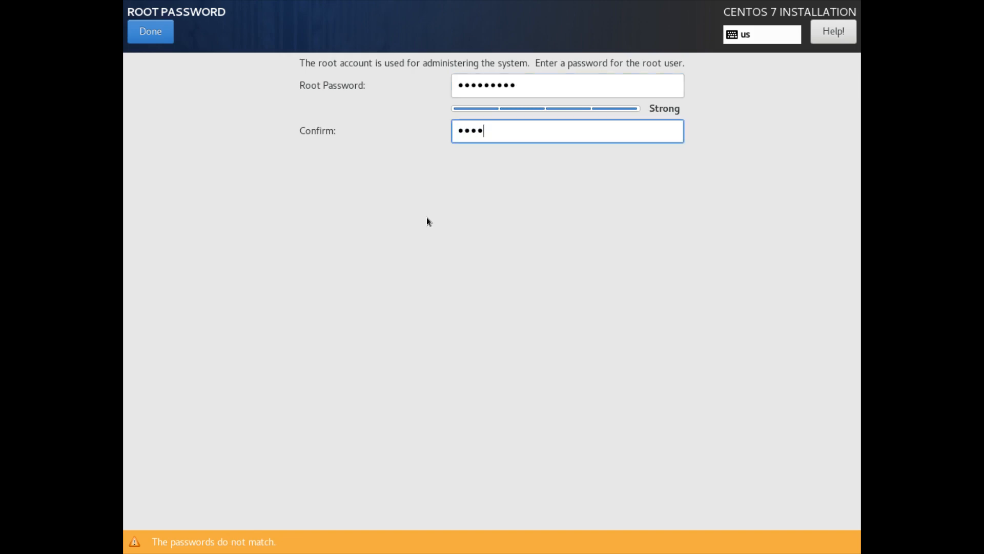
type("•••••")
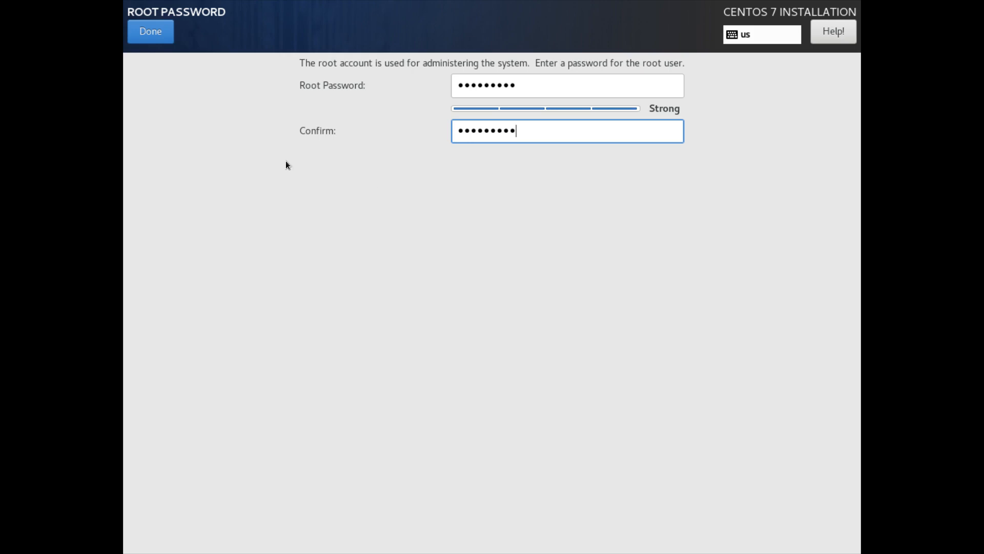
Step: Save the root password, then enter the new user's full name and correct the dotted user name
left_click(149, 26)
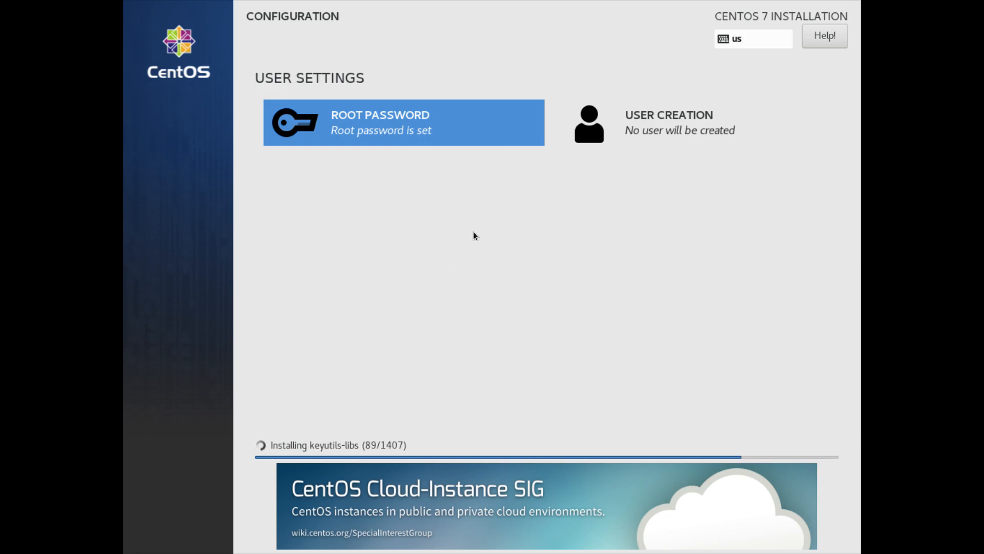
left_click(650, 124)
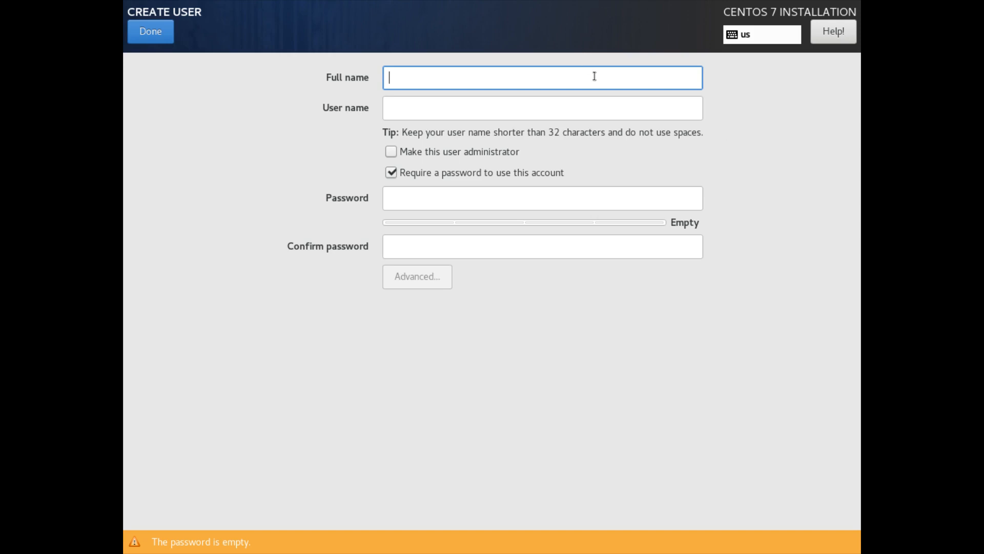
type("Ann")
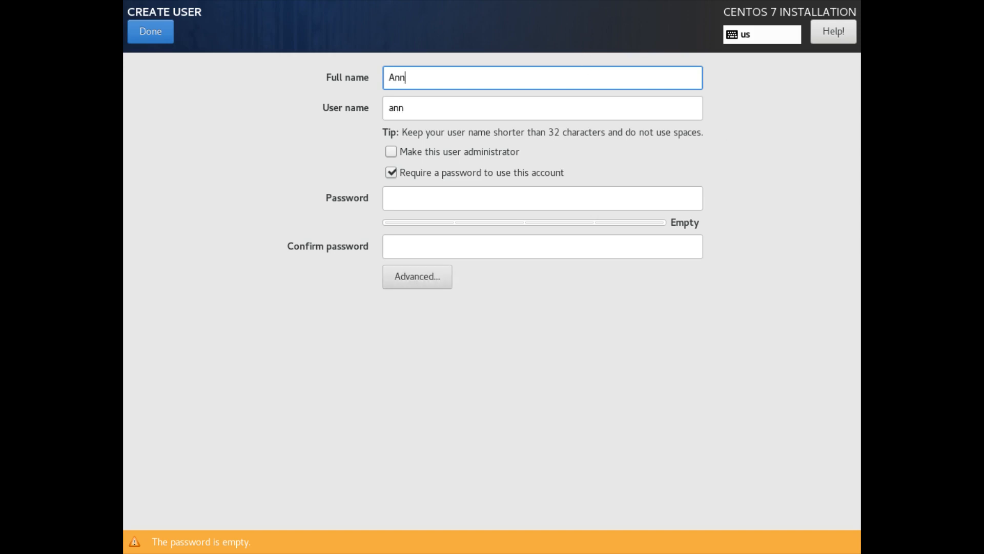
type("e Admin")
left_click(656, 104)
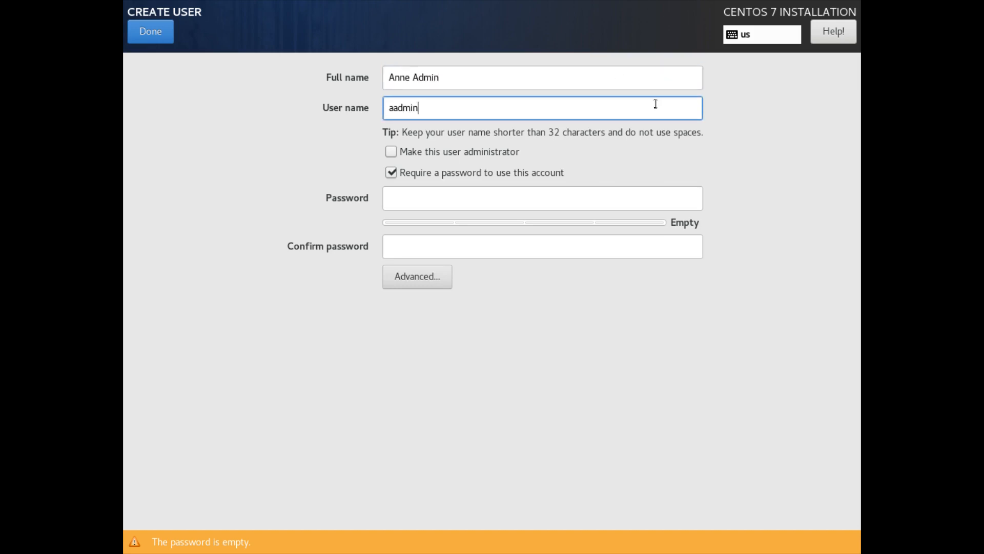
key("Left")
key("Left")
key("Left")
key("Left")
key("Left")
type("nne.")
Step: Enter and confirm the account password, make the user an administrator, and save the user
left_click(610, 190)
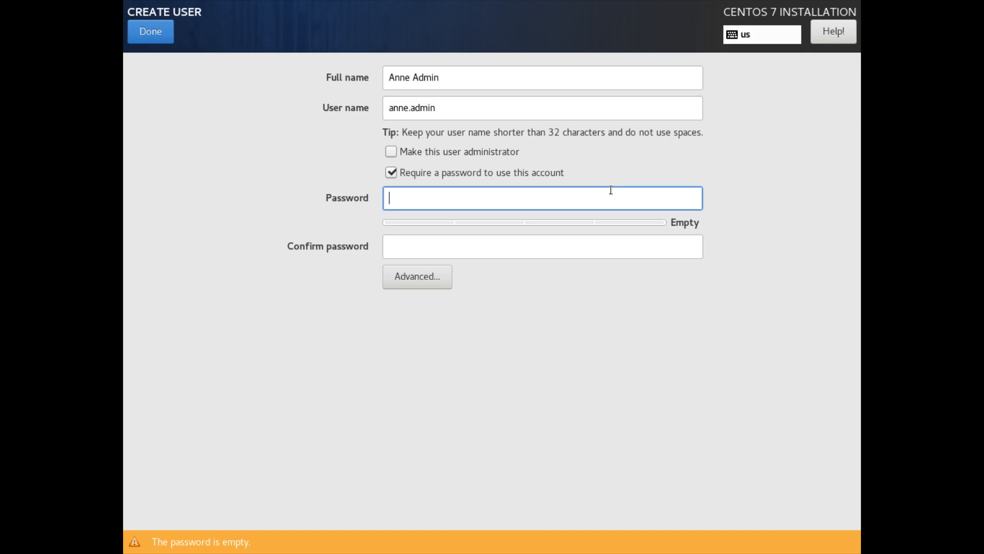
type("••")
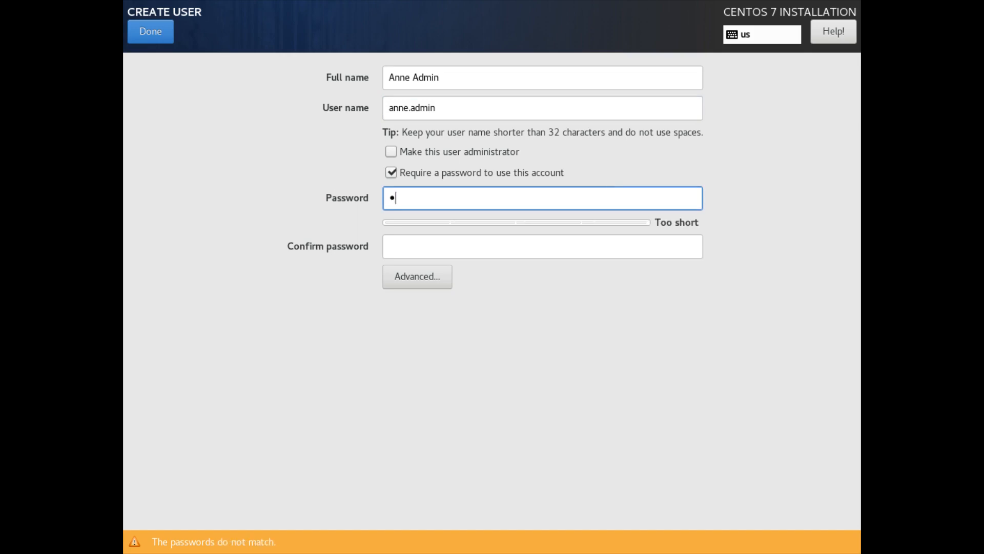
type("•••••••••")
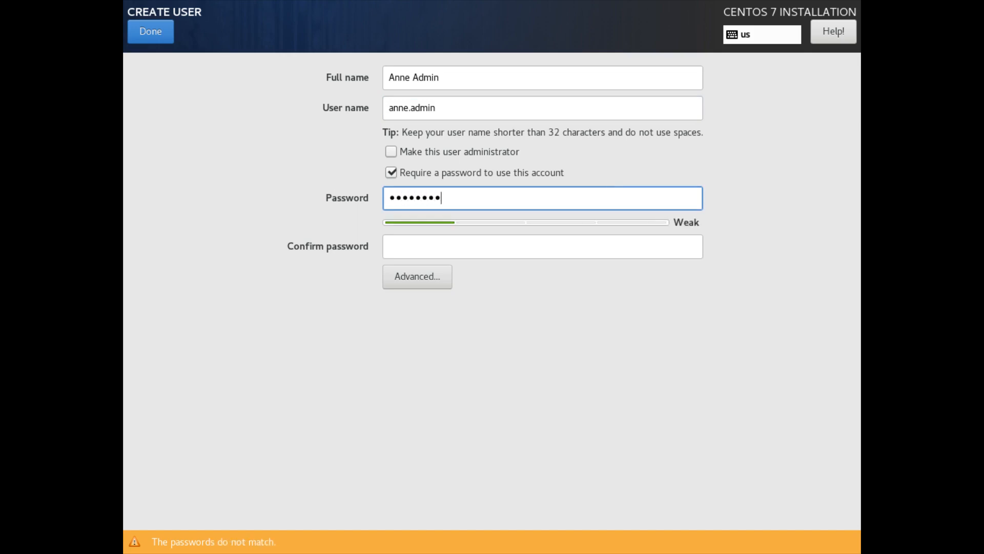
type("•••")
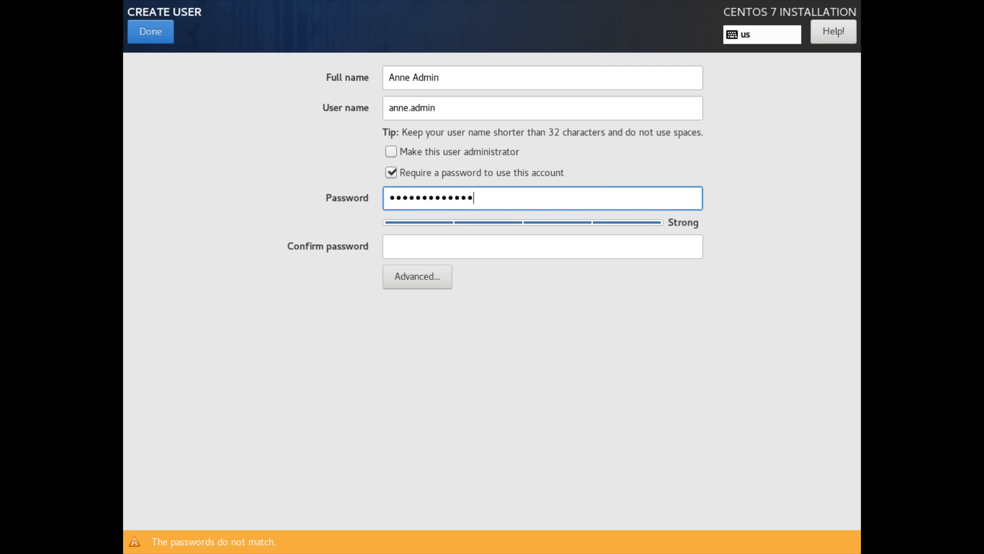
left_click(590, 251)
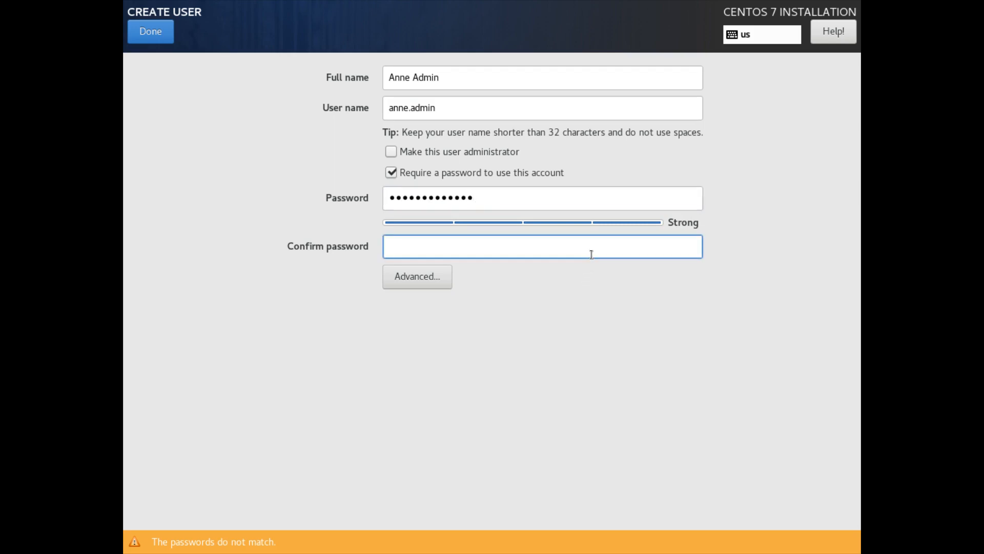
type("•••••••••••••")
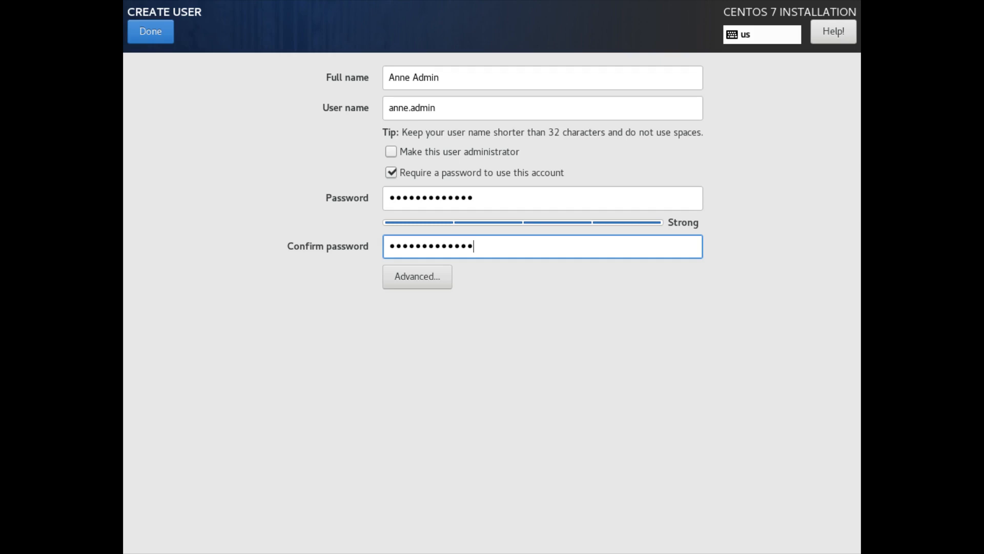
left_click(390, 154)
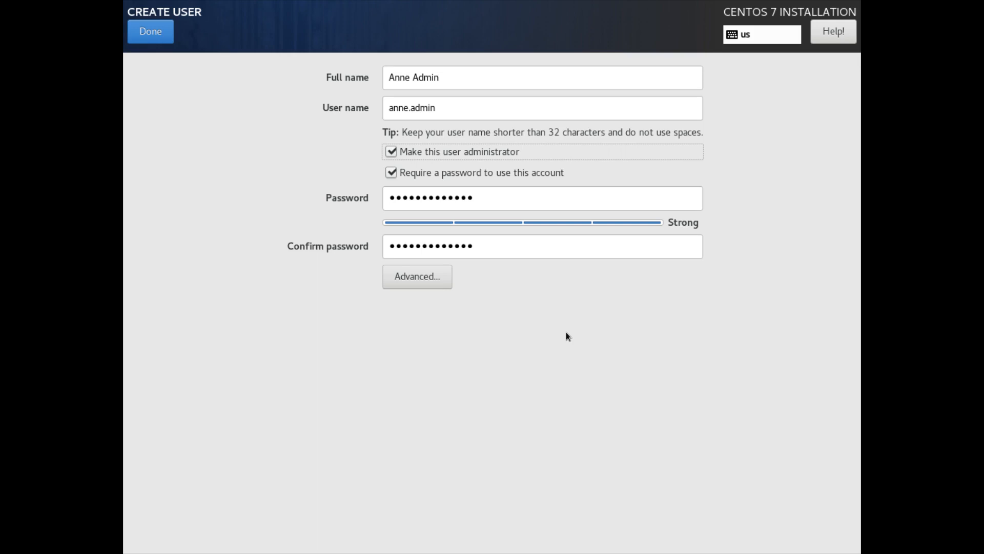
left_click(151, 32)
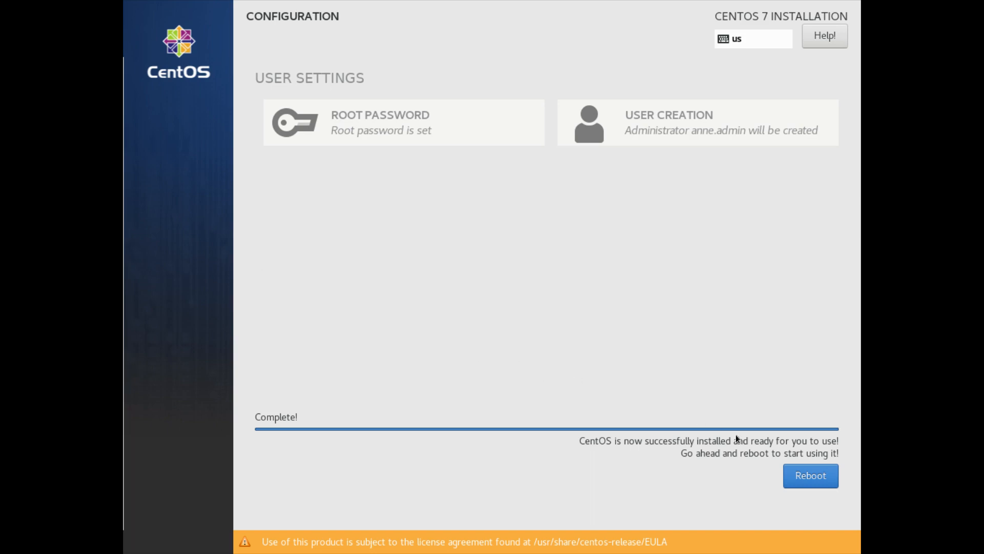
Step: Reboot the VM and boot the default CentOS Linux GRUB entry, then release the pointer
left_click(801, 475)
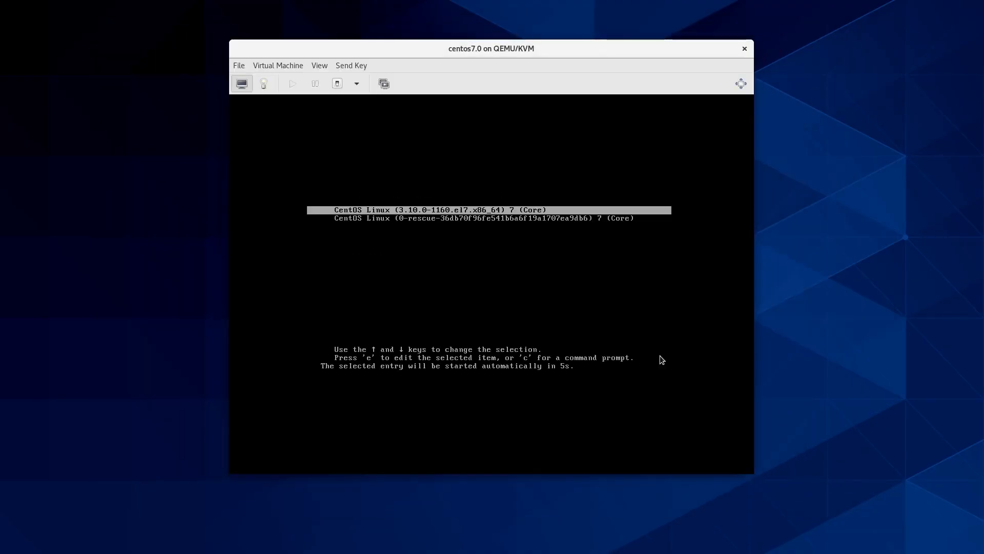
left_click(622, 310)
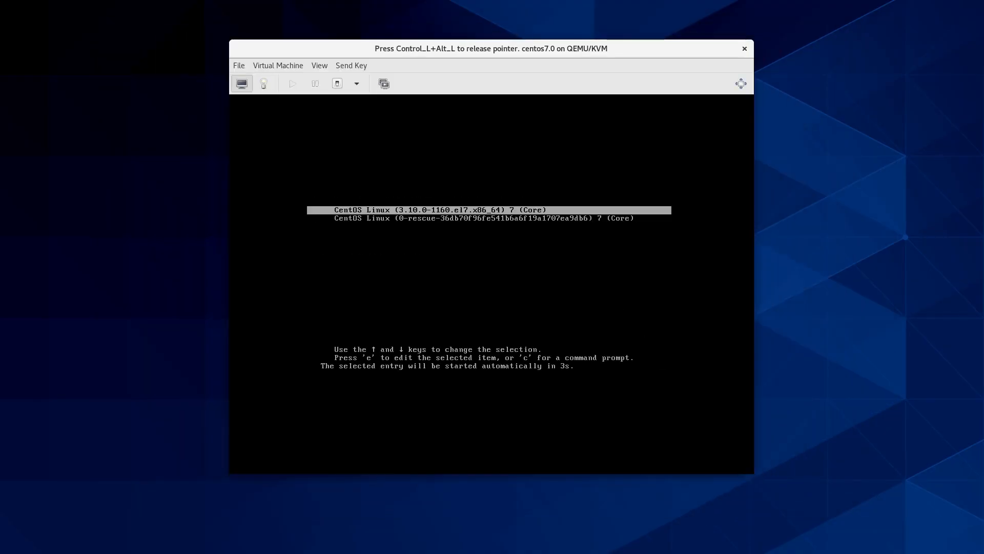
key("Return")
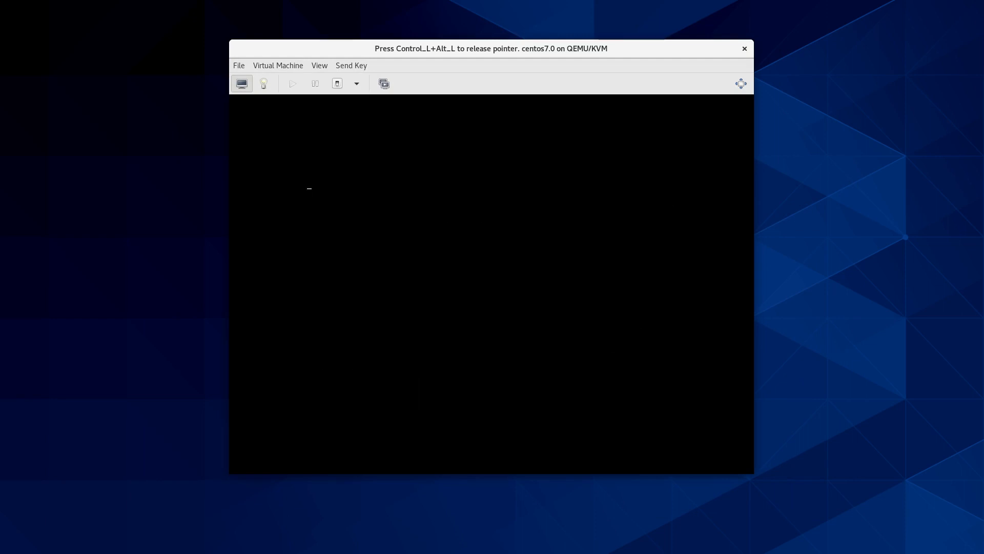
key("ctrl+alt")
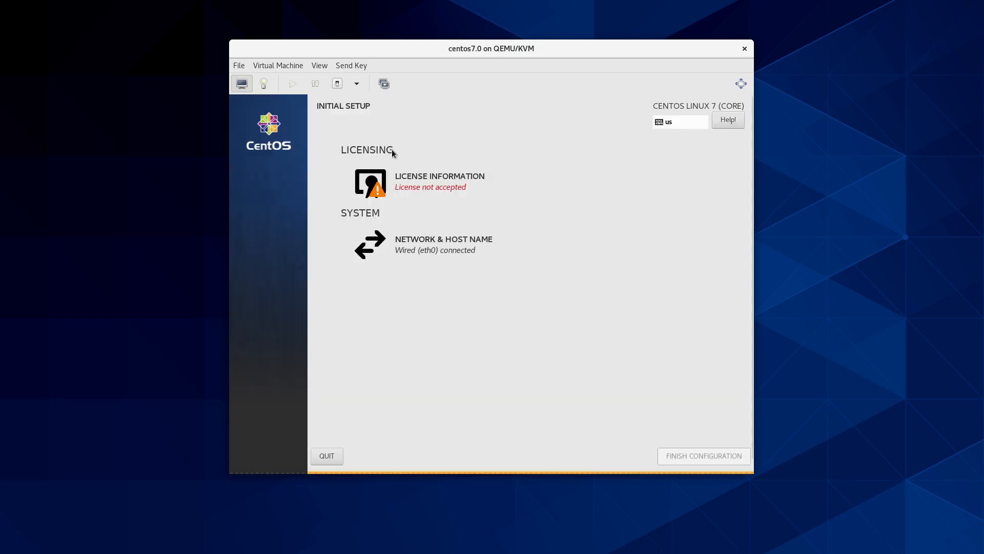
Step: Tick 'I accept the license agreement' under License Information and return to the overview
left_click(417, 182)
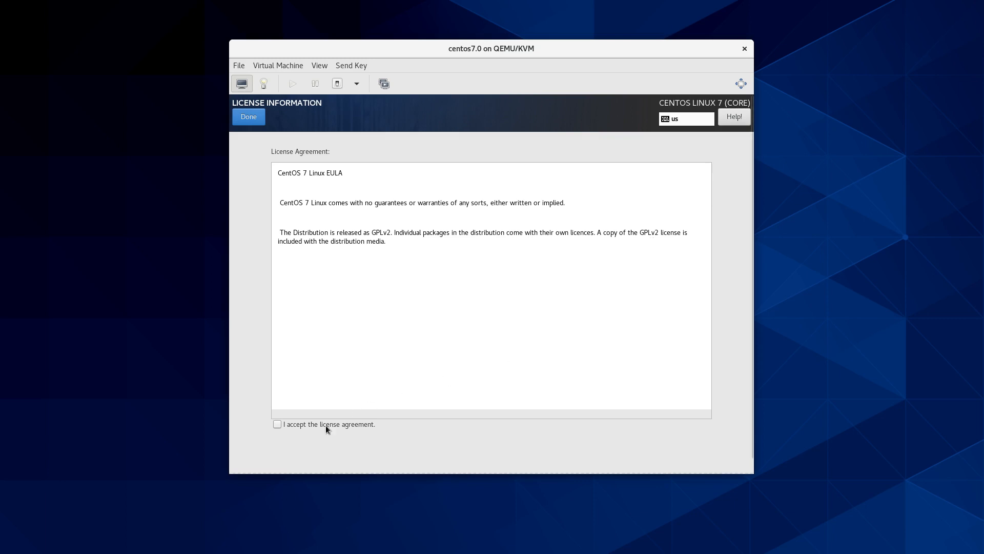
left_click(276, 423)
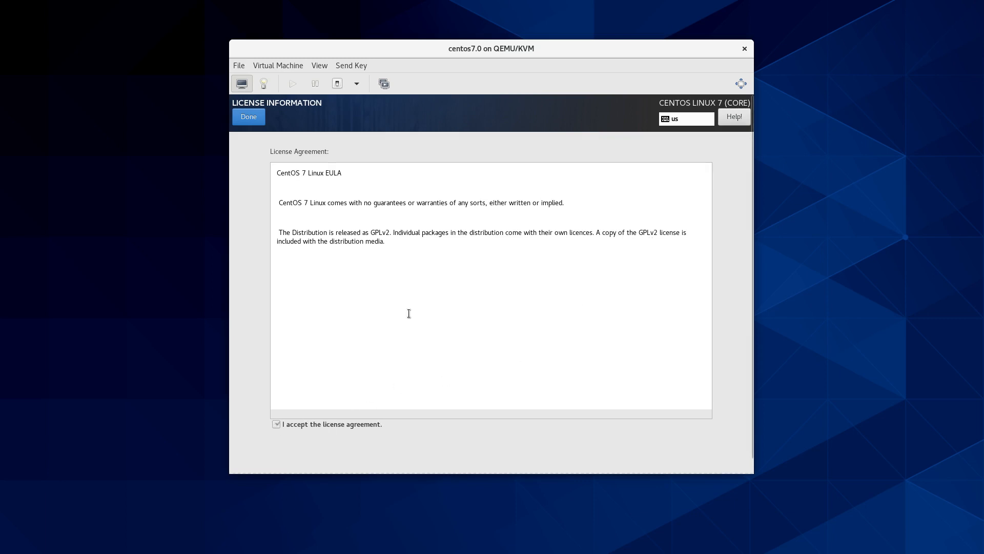
left_click(249, 118)
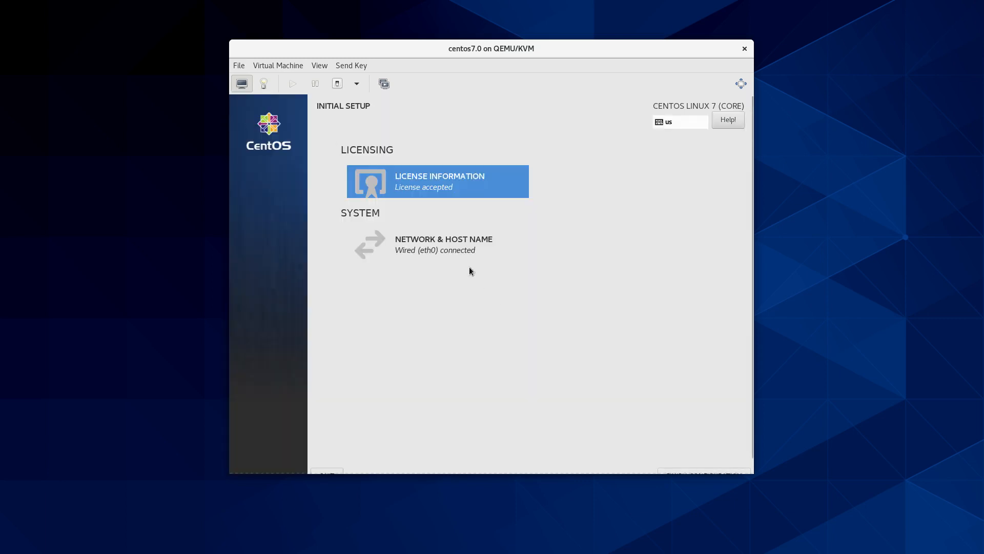
left_click(470, 247)
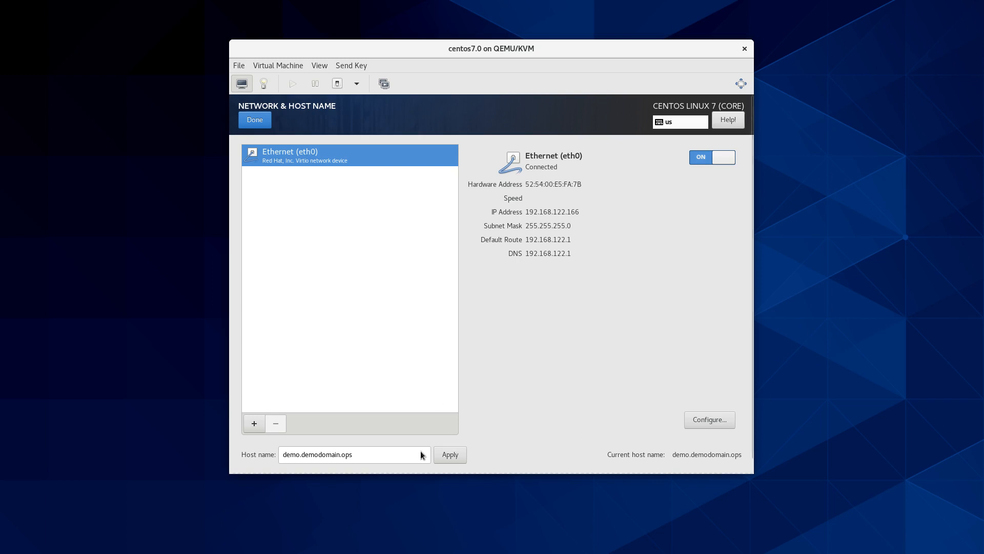
left_click(248, 119)
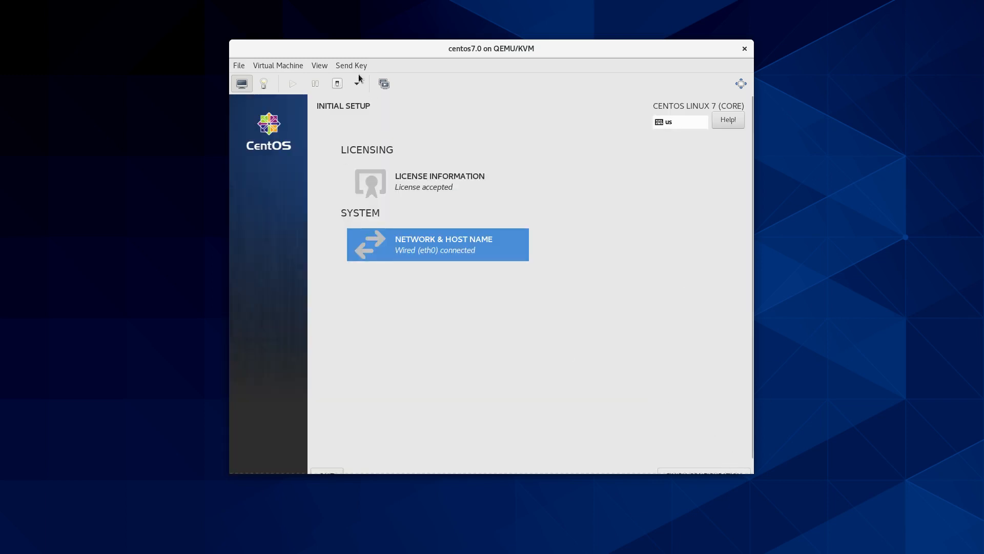
Step: Resize the window to the VM display and finish the Initial Setup configuration
left_click(319, 65)
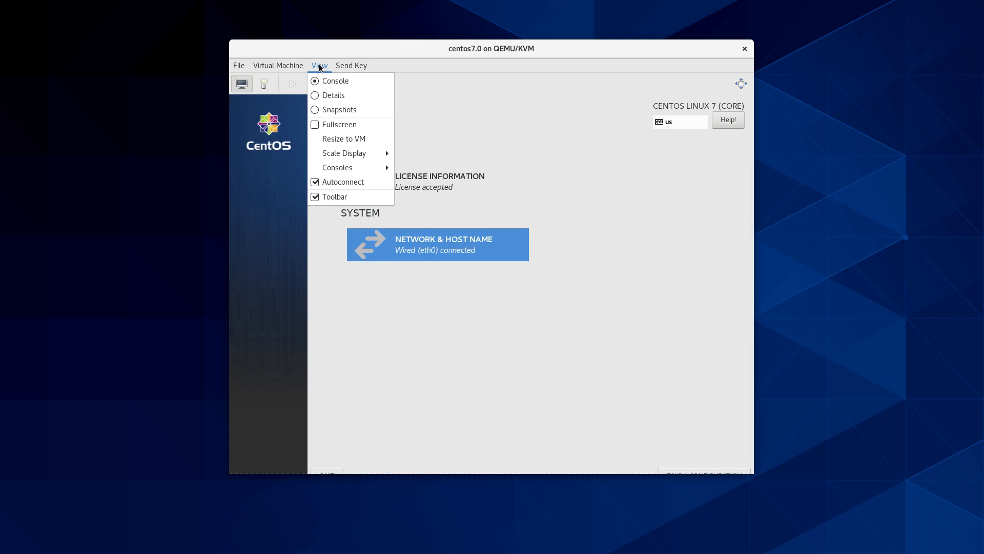
left_click(354, 139)
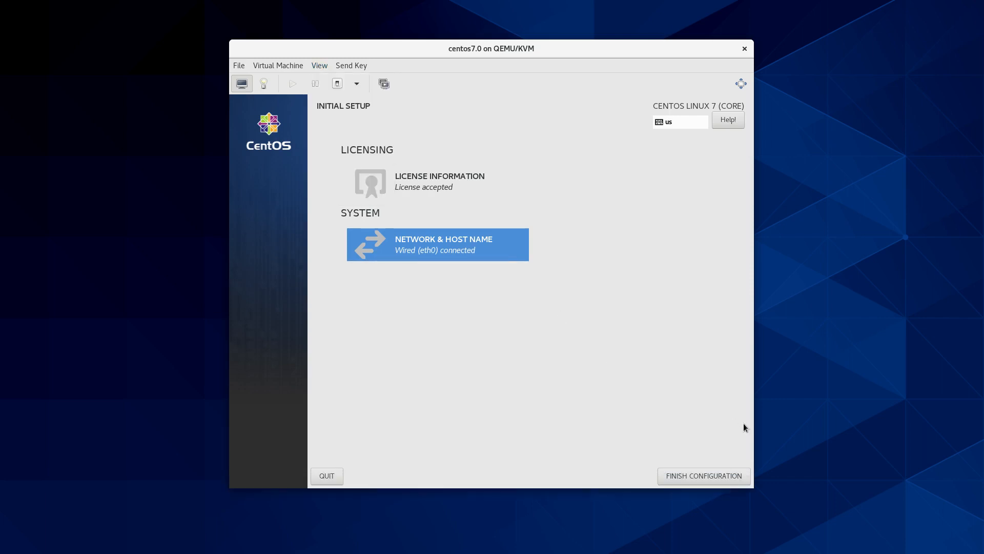
left_click(739, 477)
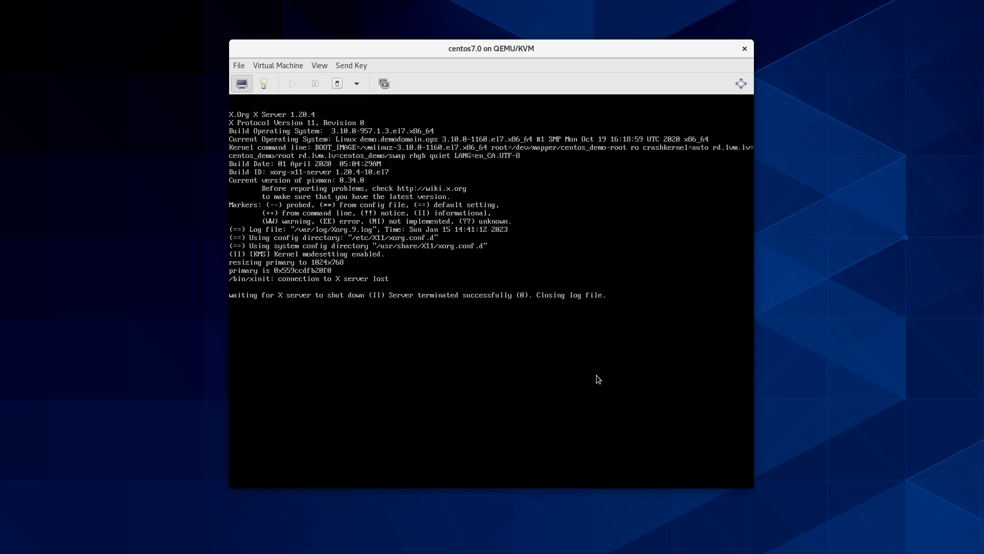